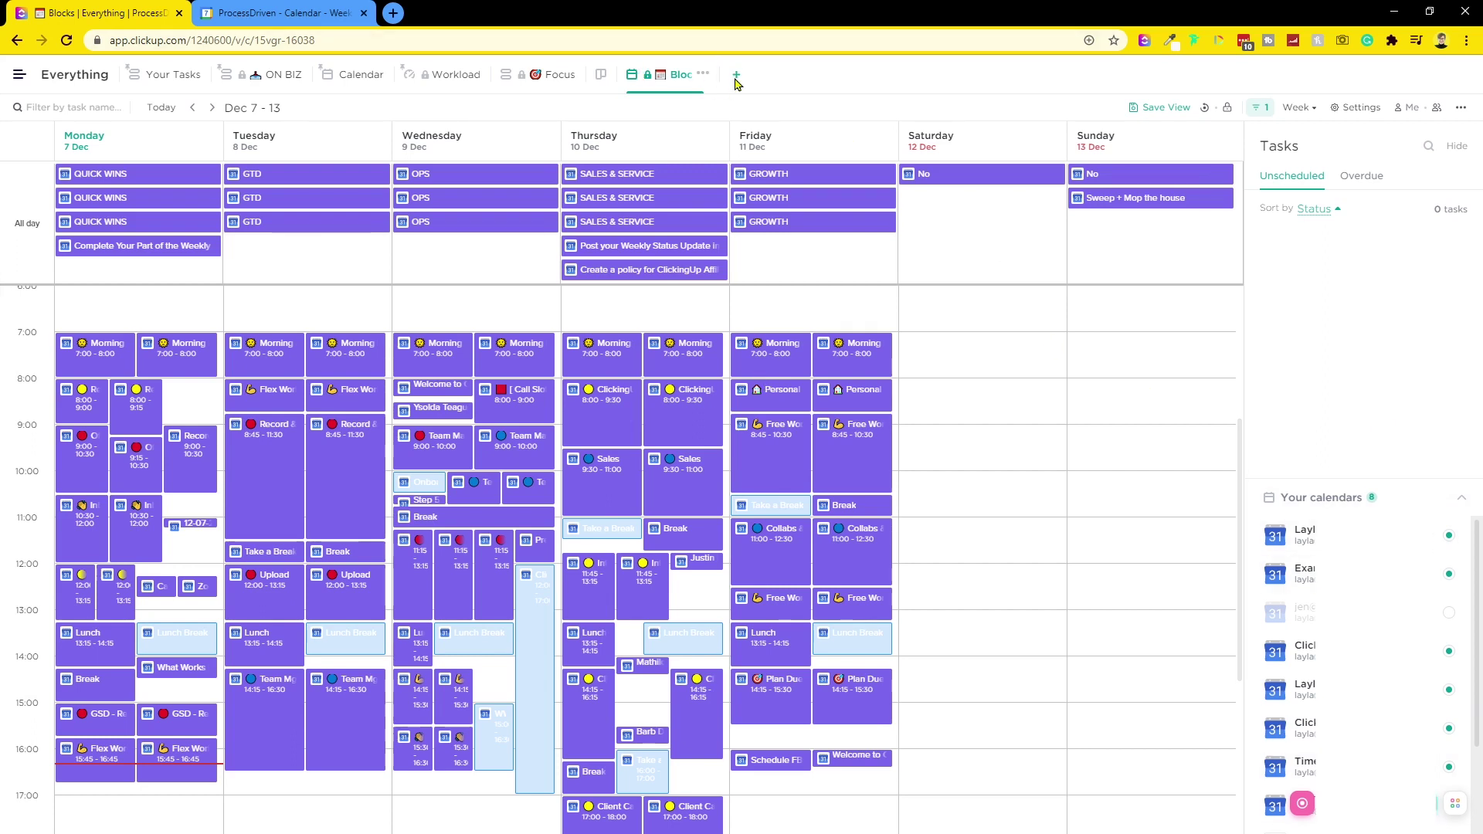
- Dismiss the new-view panel and open Wednesday's ClickUp Conference event (12:00–17:00) popup
click(737, 77)
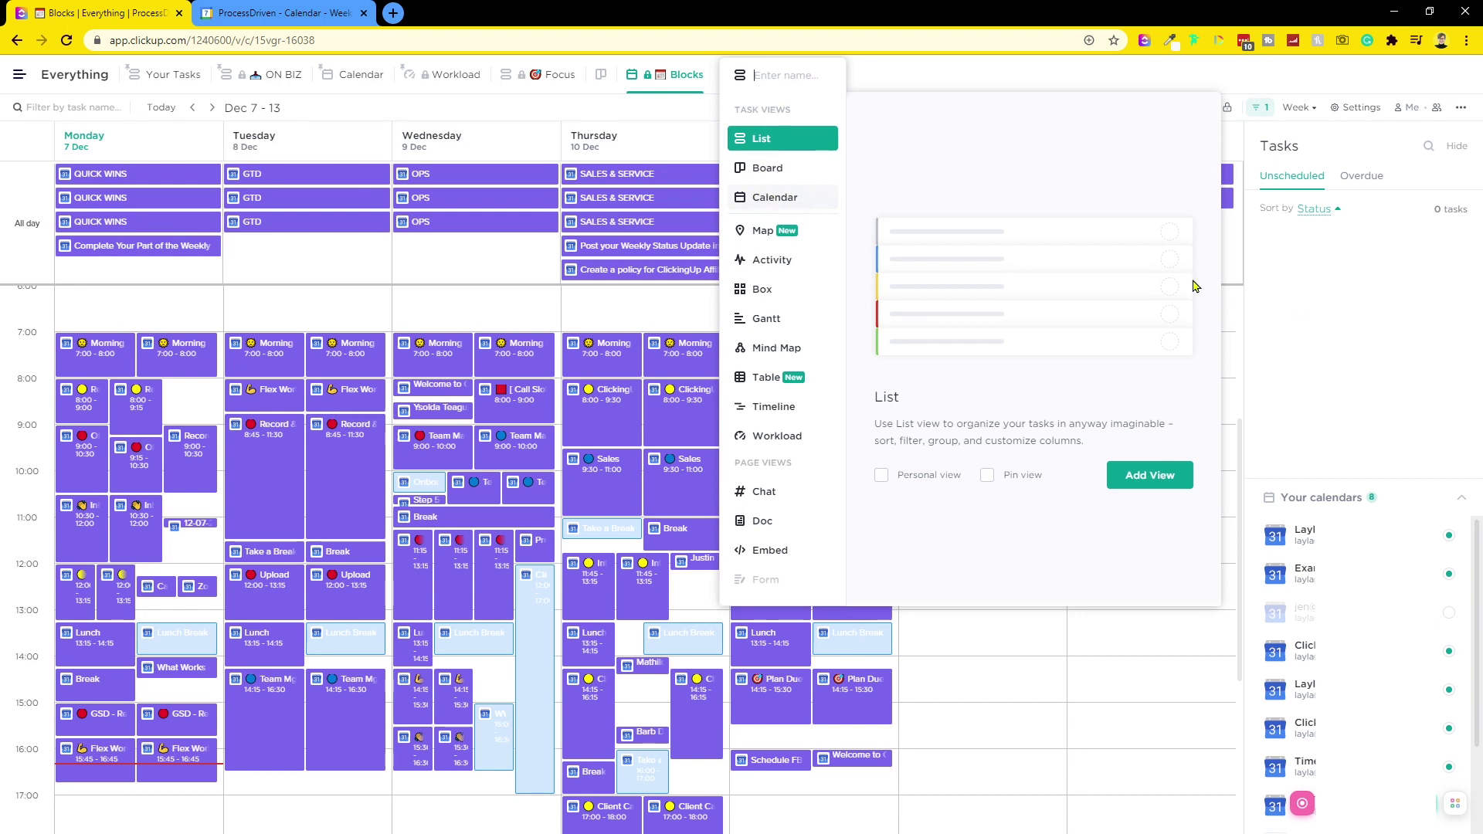
click(1322, 389)
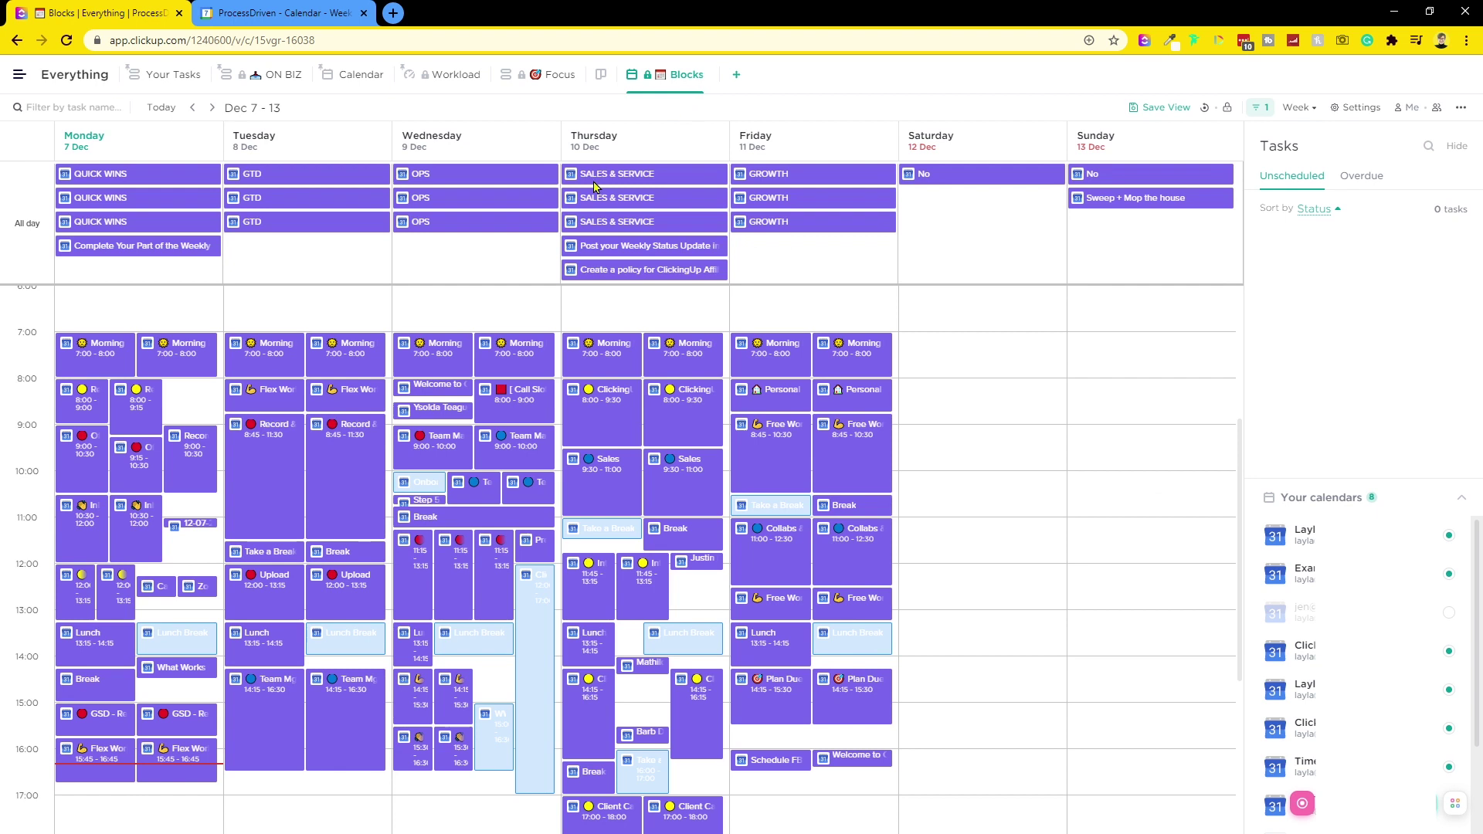
click(531, 585)
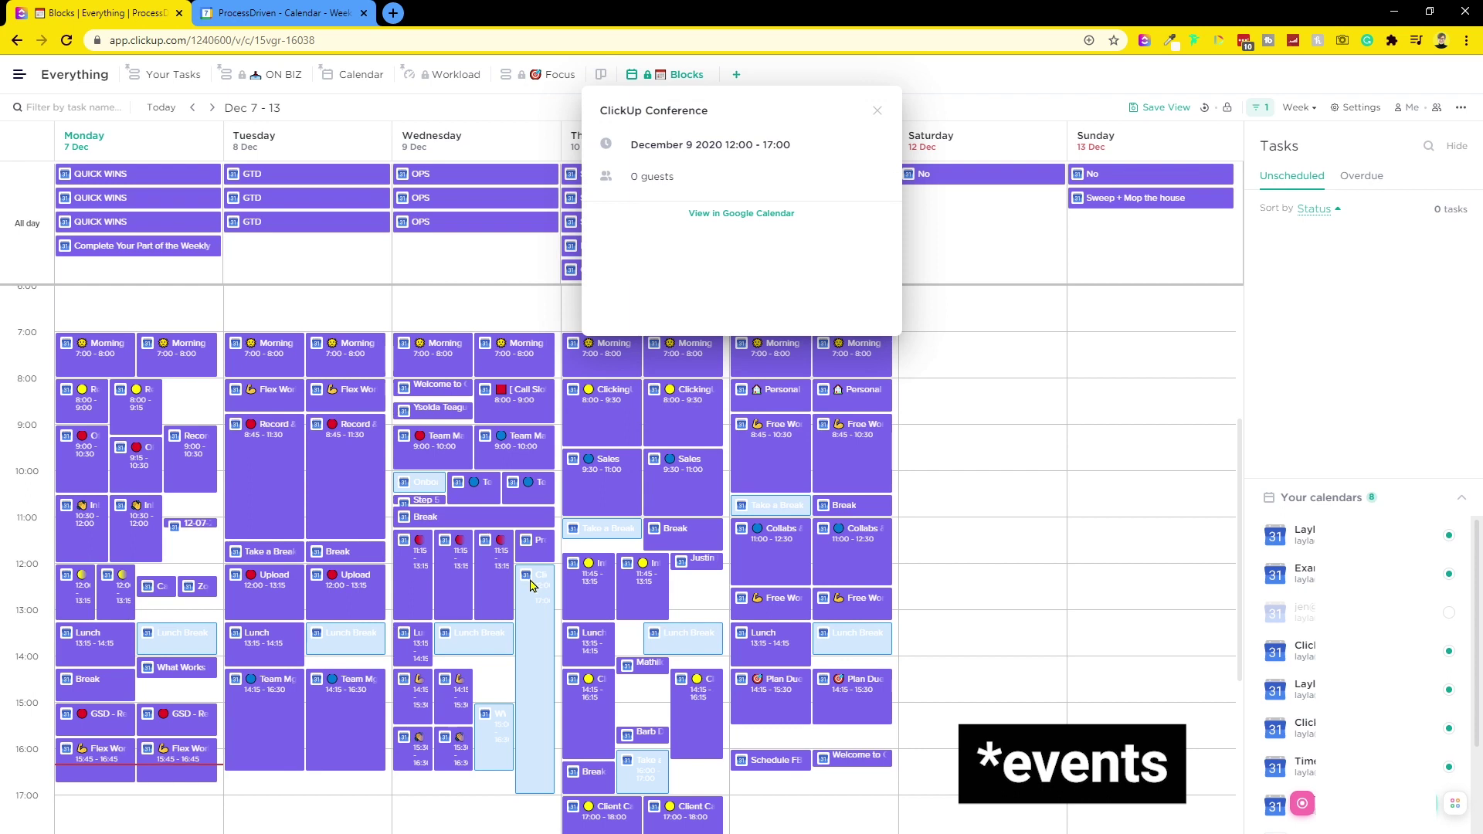
drag(600, 112, 684, 184)
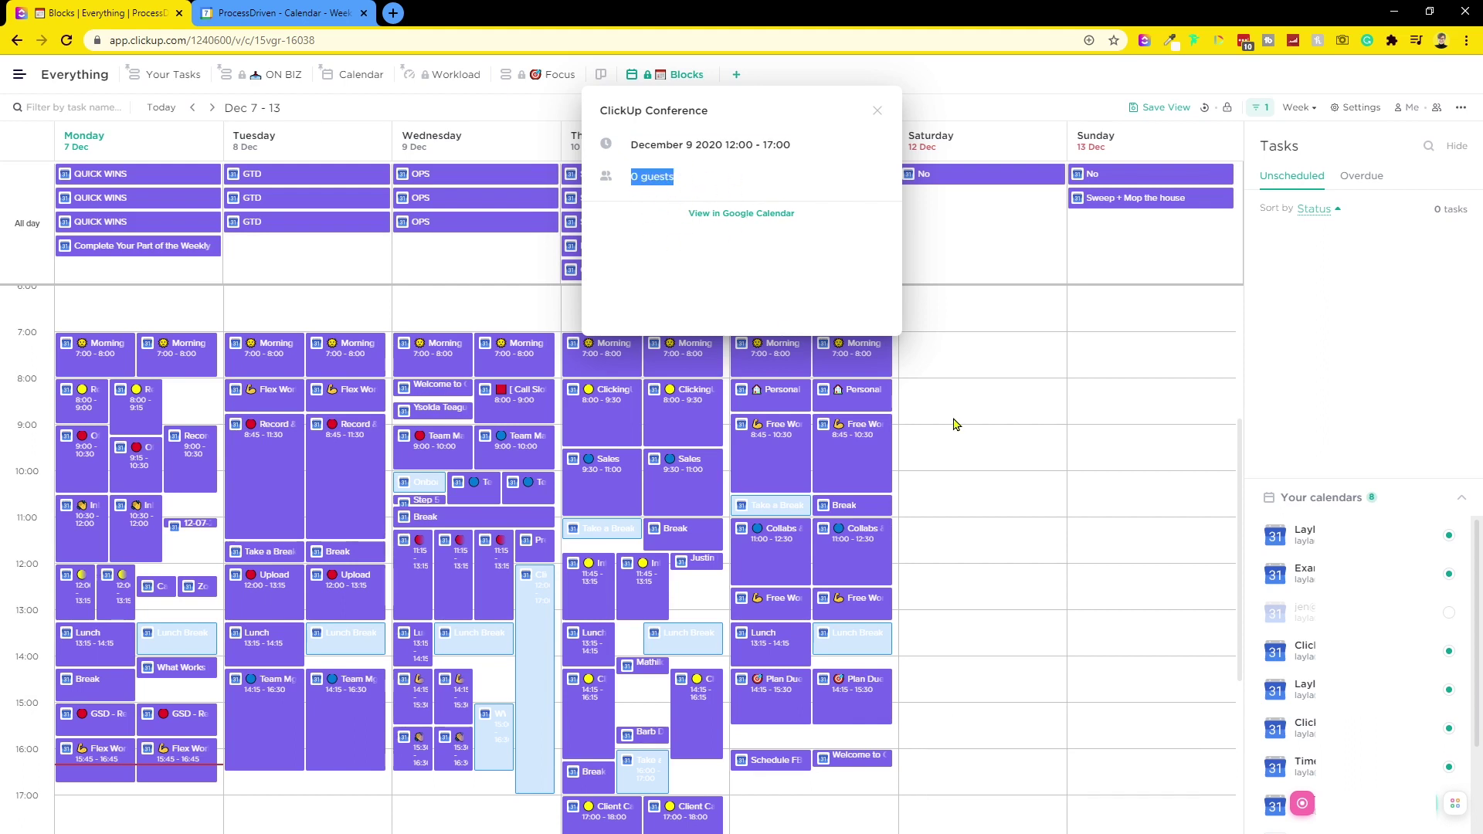
- Advance to the Dec 14–20 week and inspect a synced event's date and location
click(941, 490)
click(213, 108)
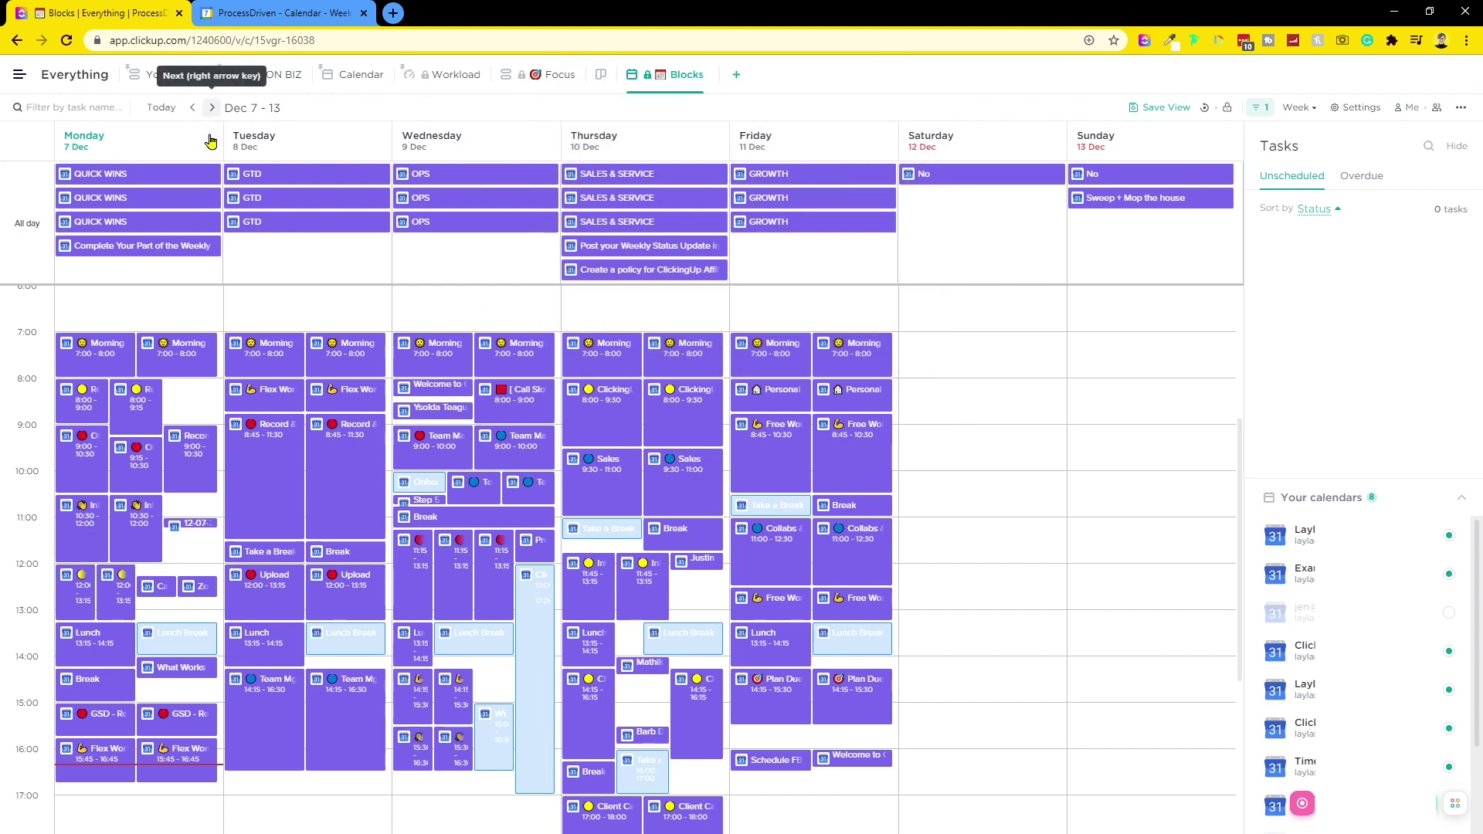
click(193, 710)
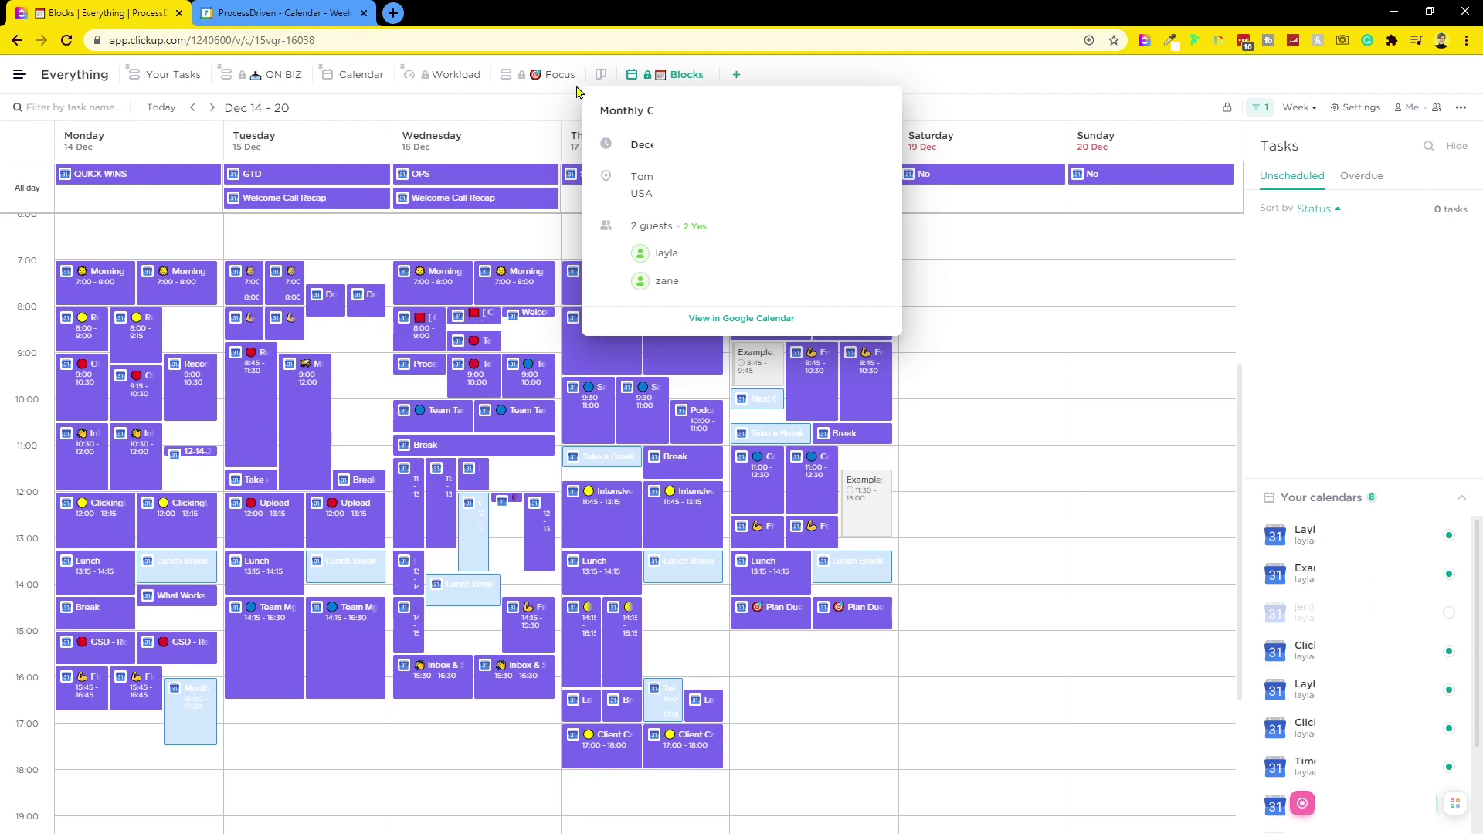
double_click(643, 147)
drag(629, 173, 692, 204)
click(718, 224)
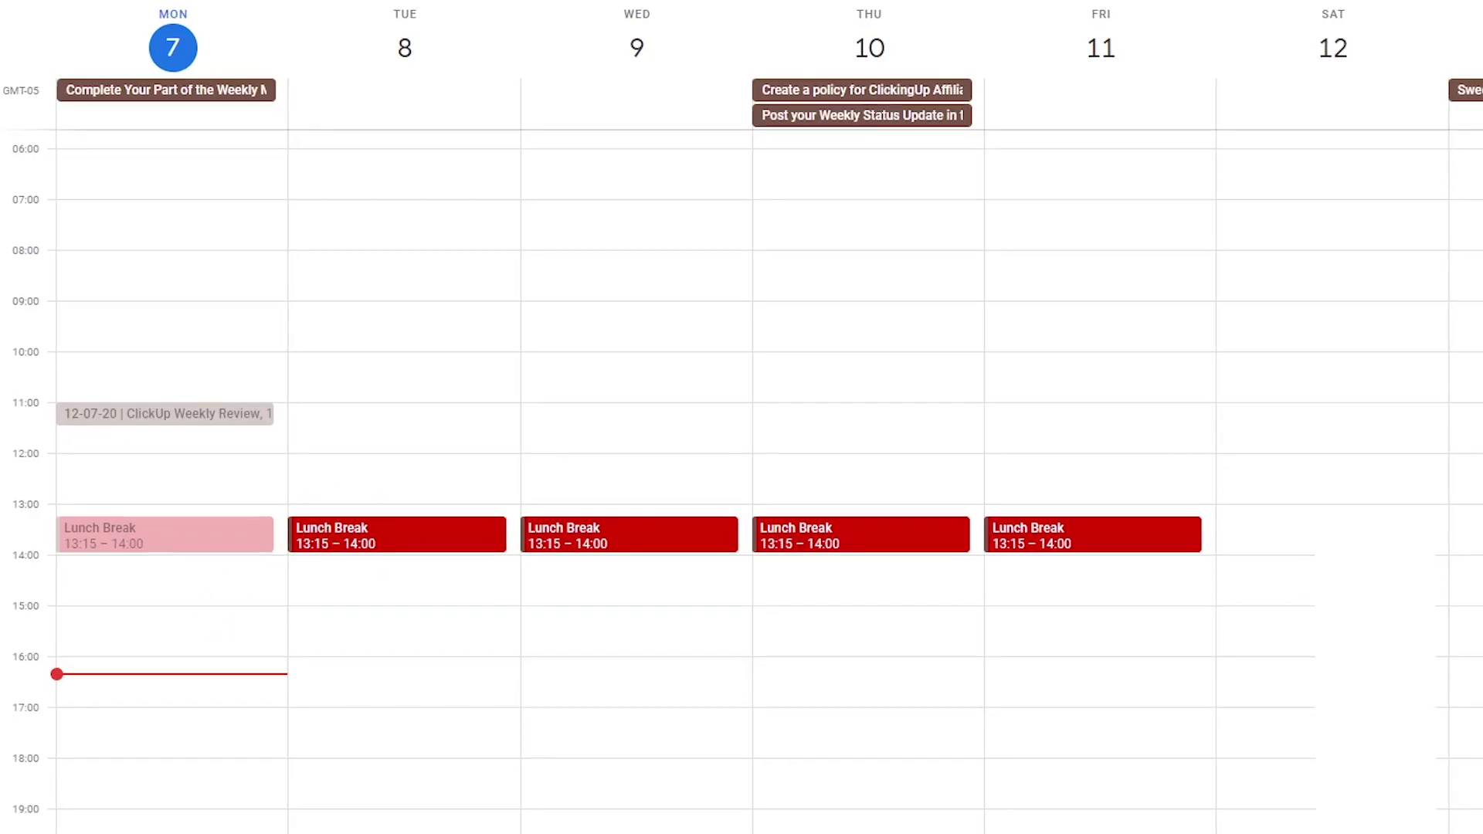
- Inspect Tuesday's Lunch Break in the full editor and its colour choices, leaving it unchanged
click(405, 545)
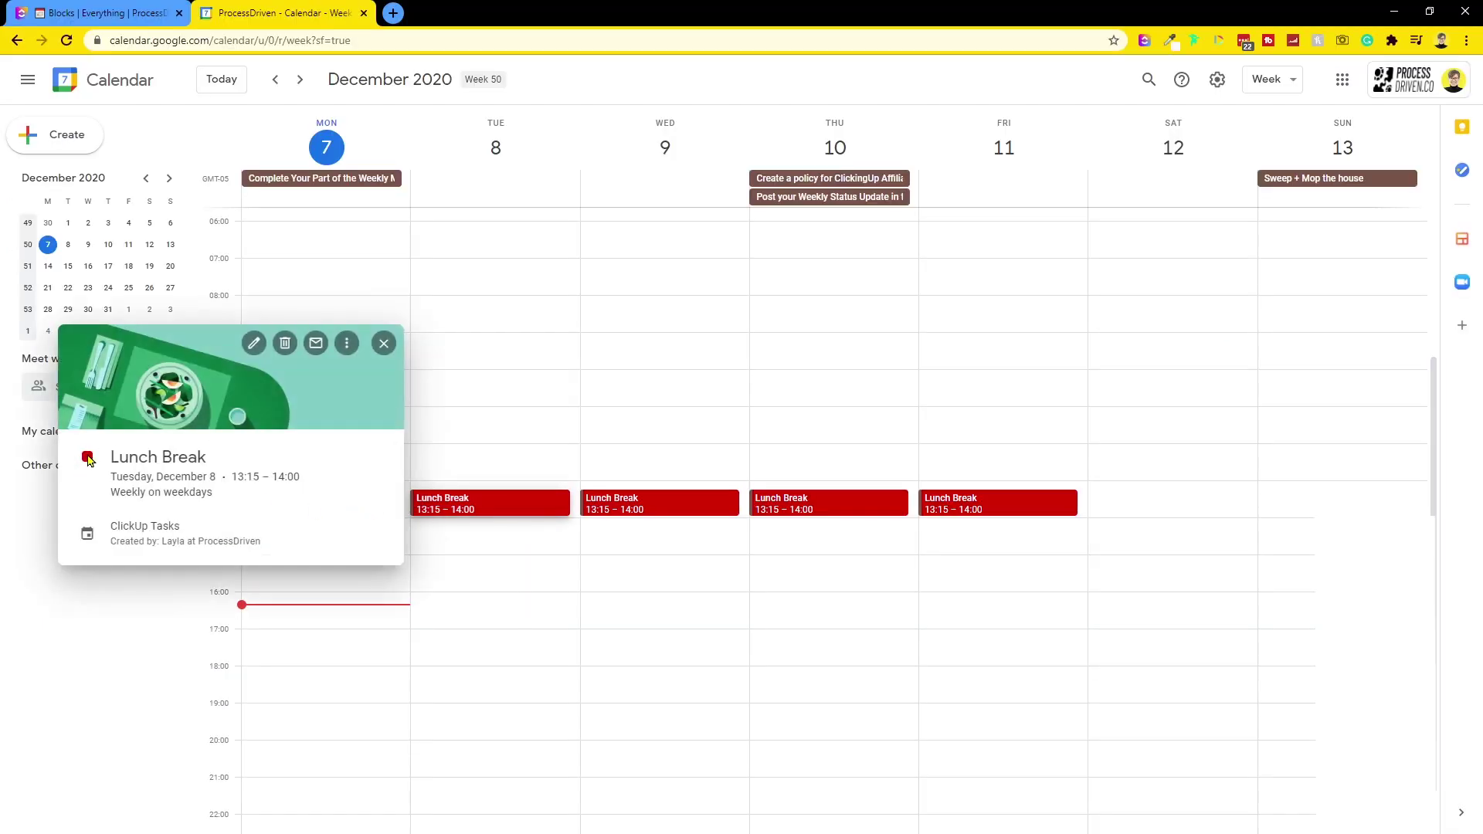
click(253, 343)
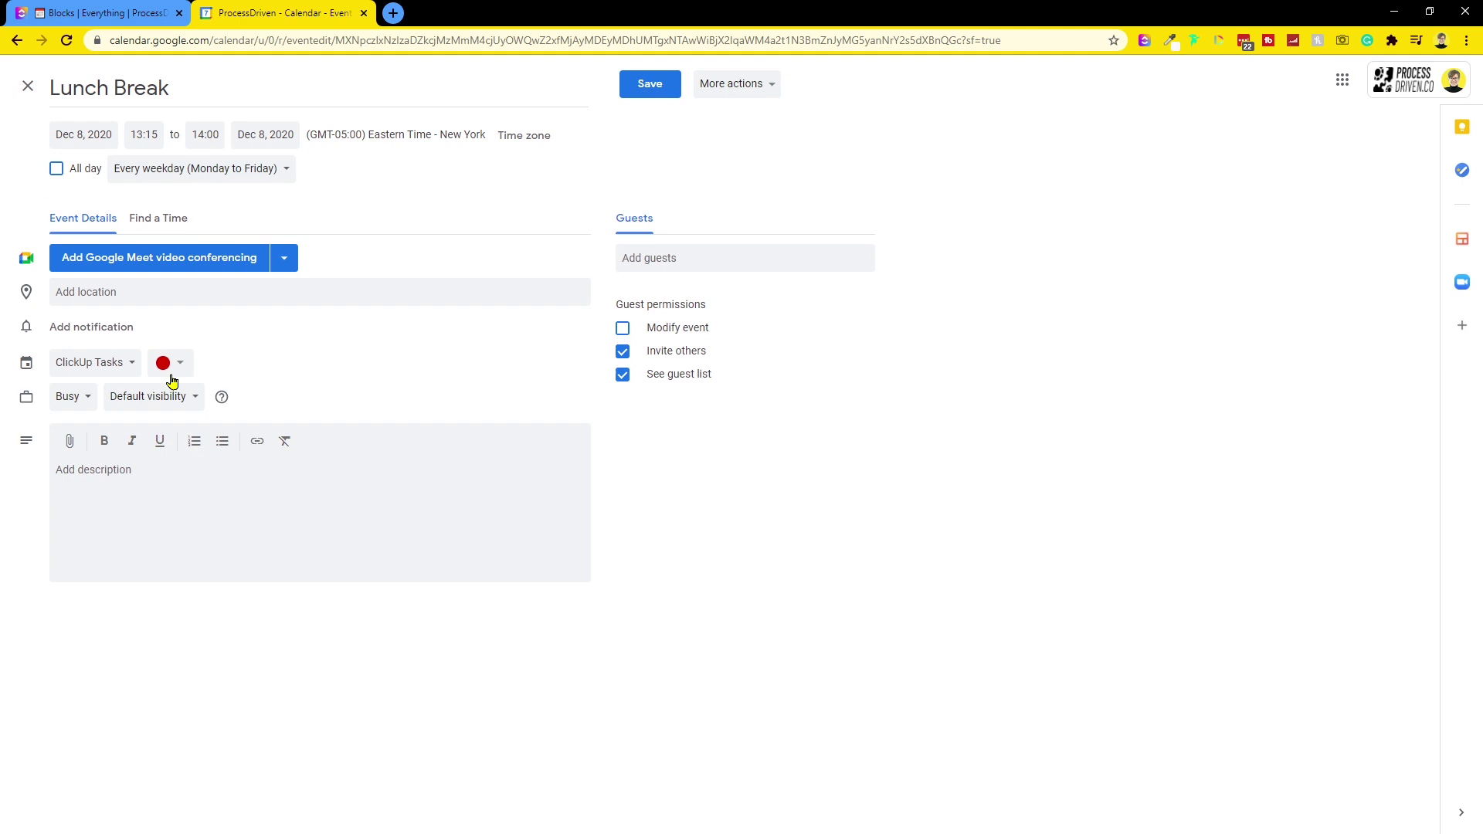
click(167, 364)
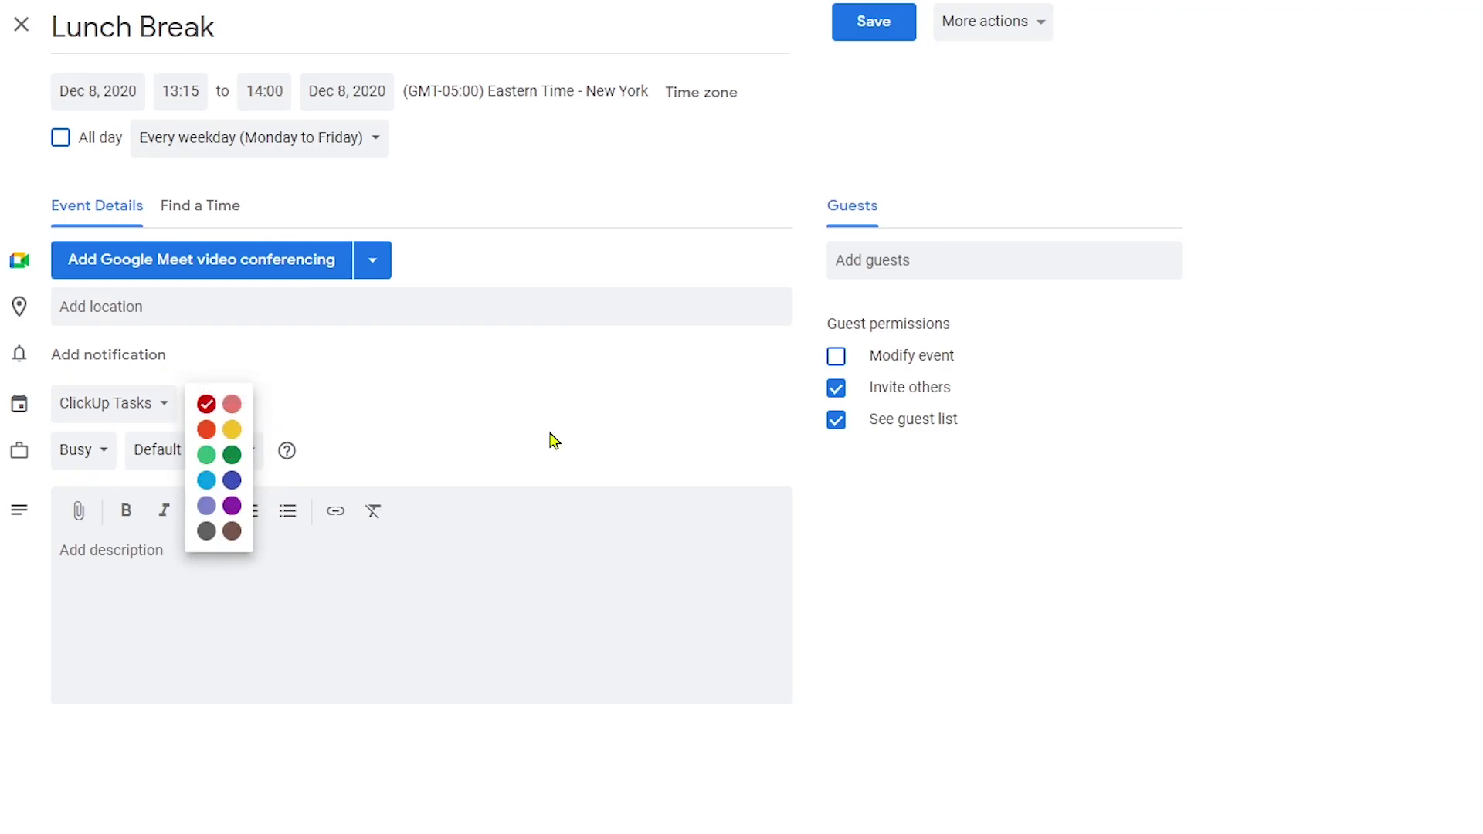
click(621, 399)
click(40, 37)
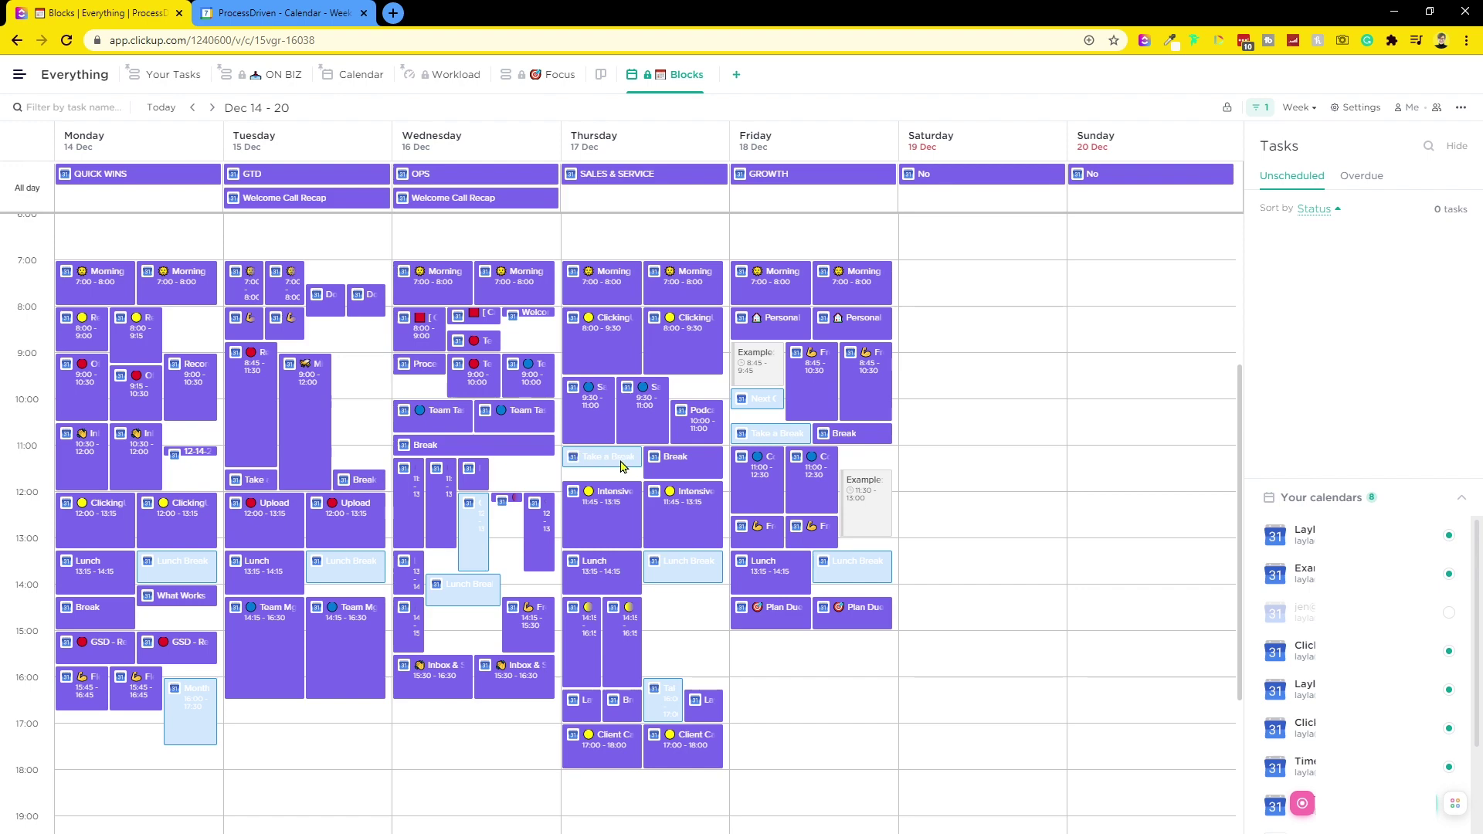
- Turn on dark mode from the account menu
click(19, 75)
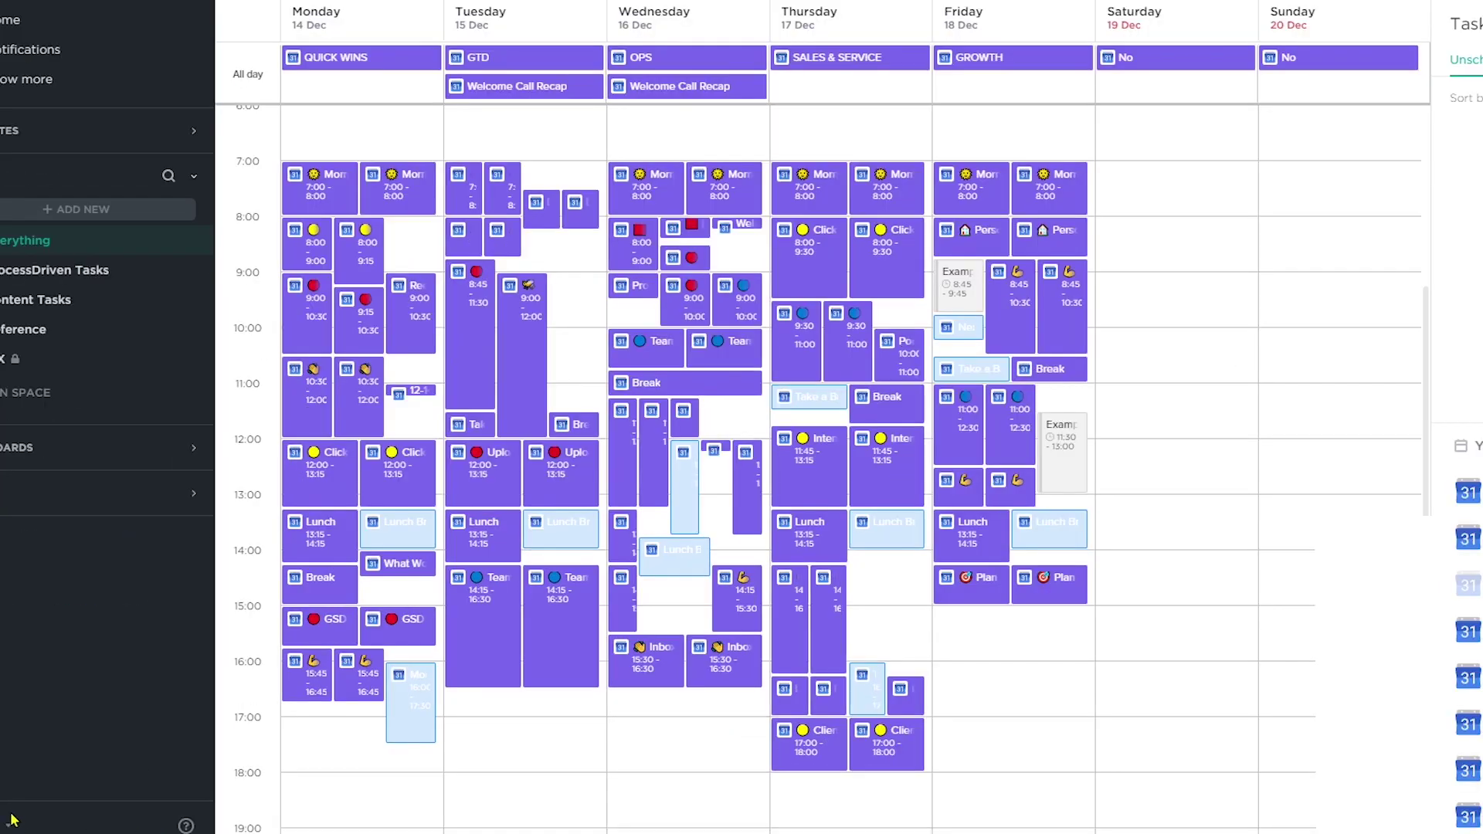
click(23, 811)
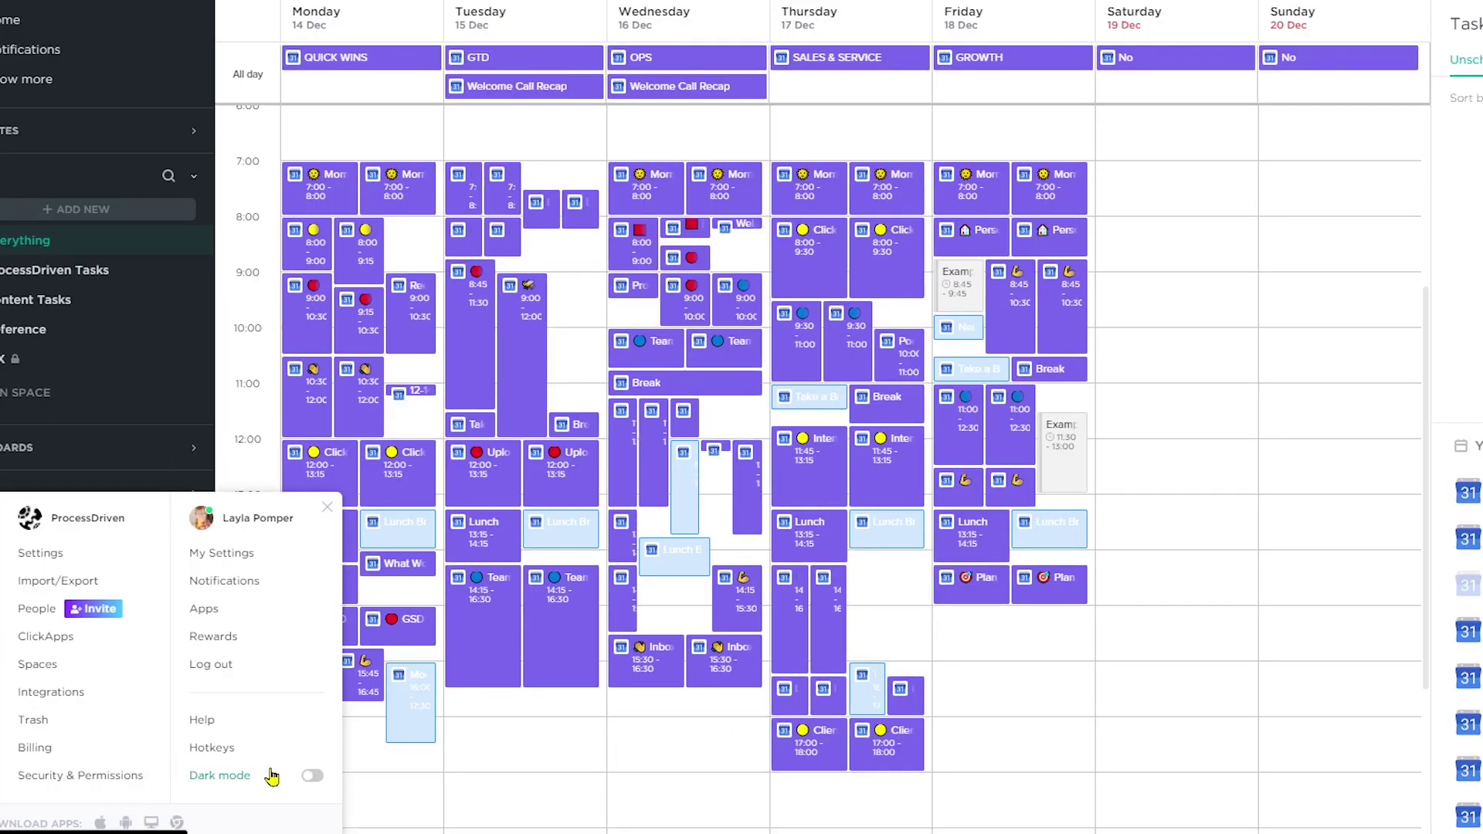
click(312, 775)
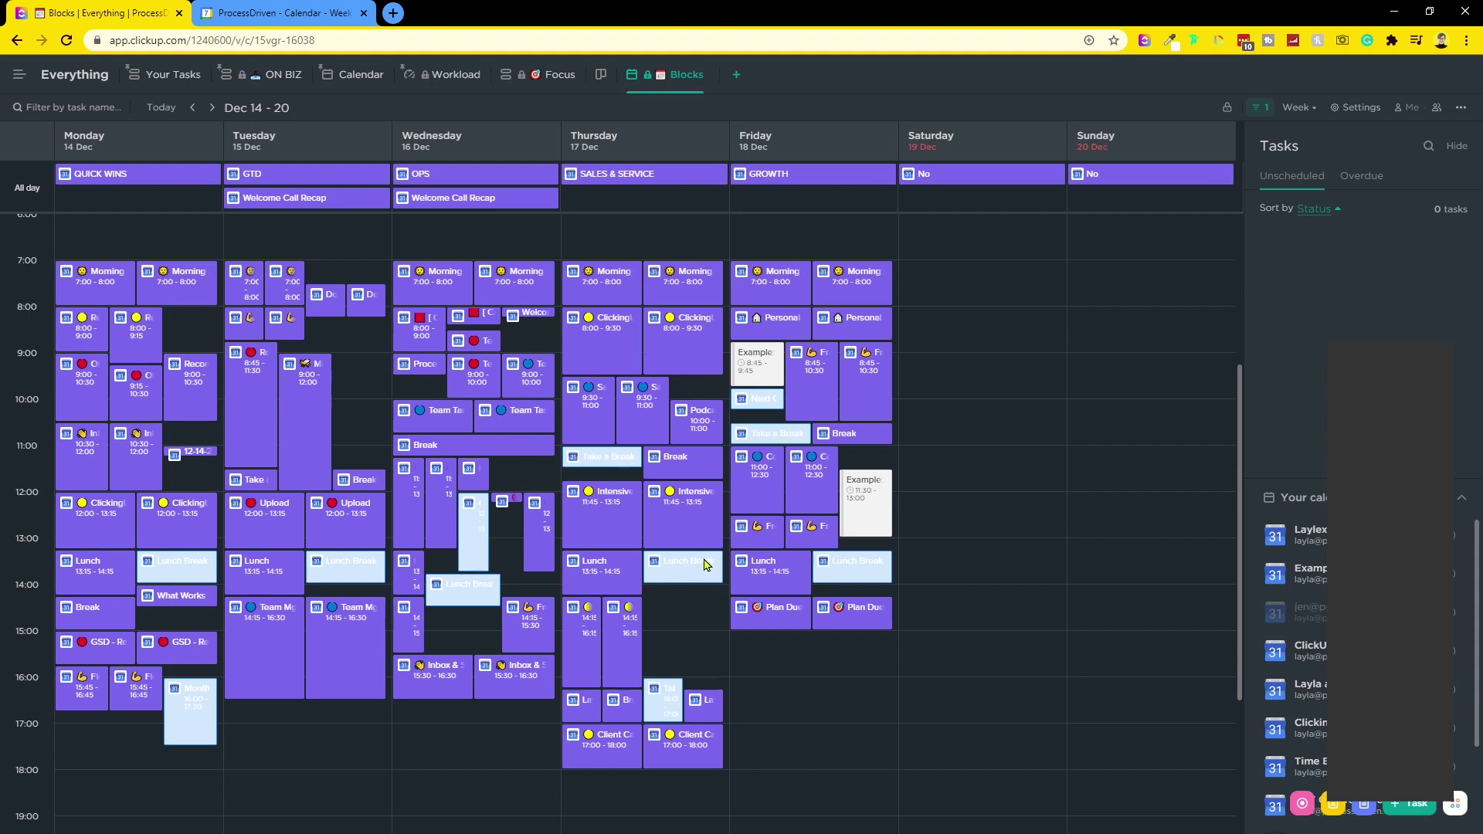
- Untick the six duplicate synced calendars under Your calendars and collapse the list
click(1306, 535)
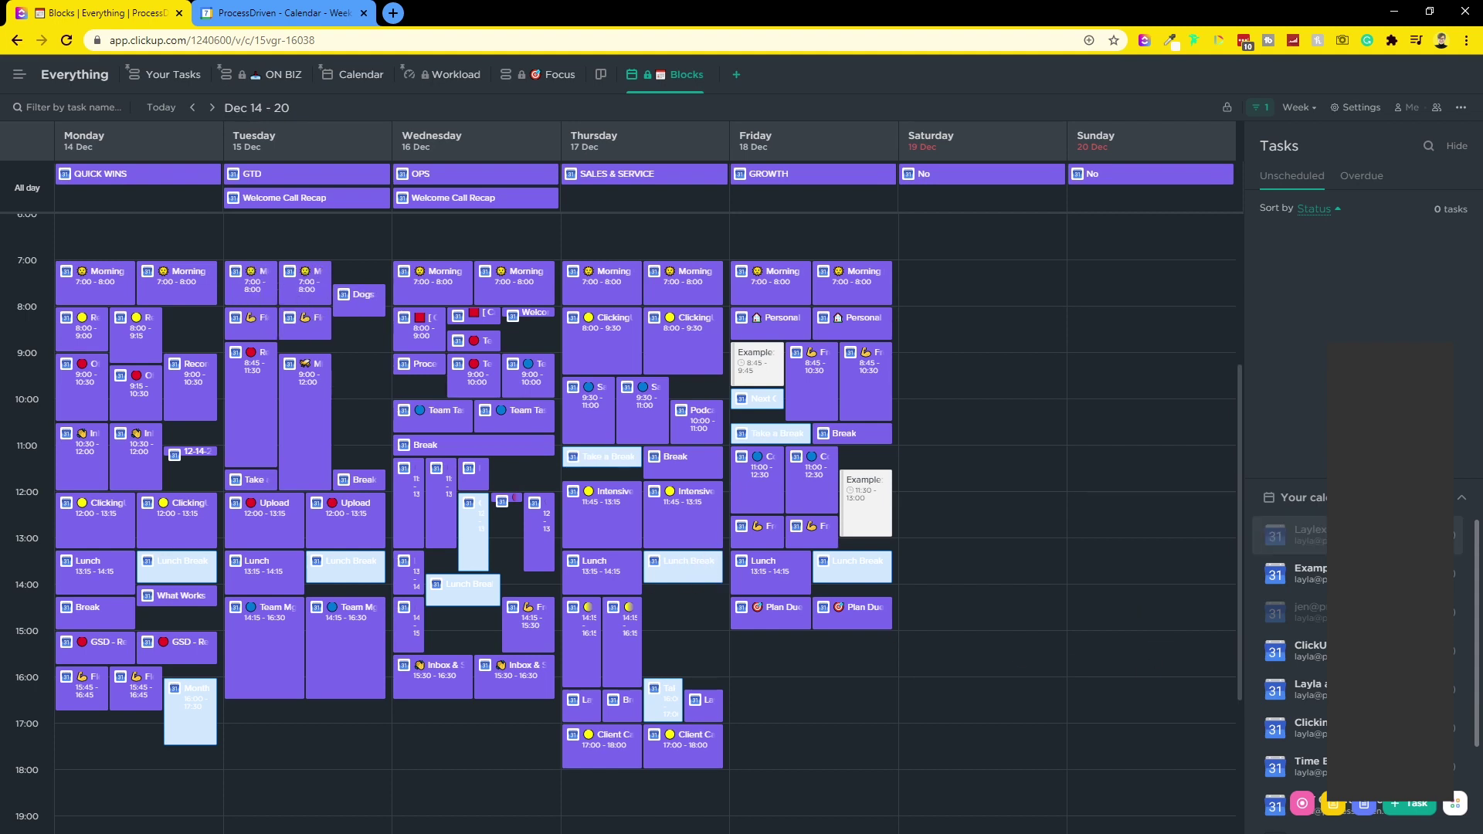
click(1324, 684)
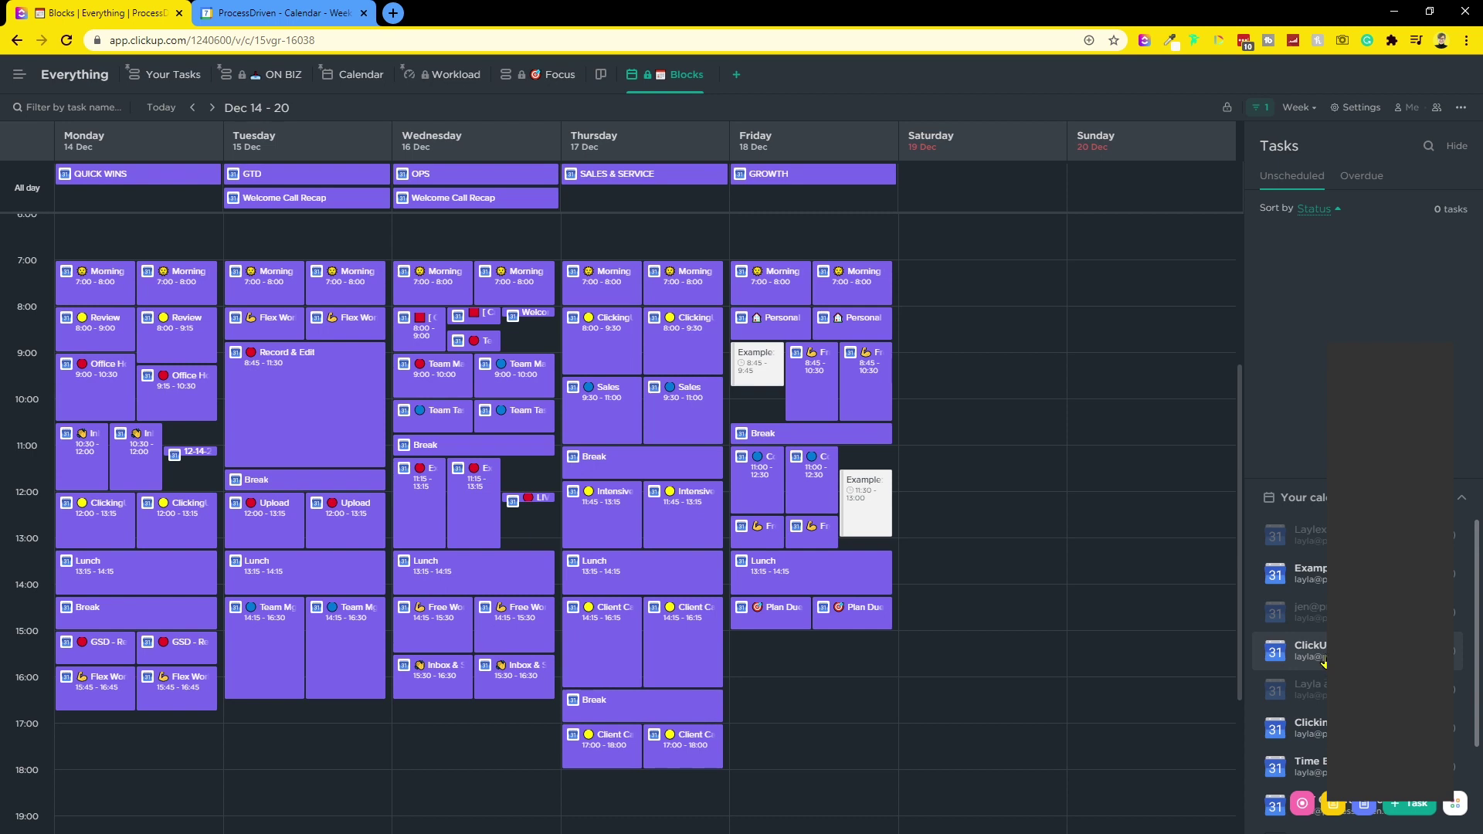
click(1324, 662)
click(1307, 736)
scroll(1309, 726, down, 3)
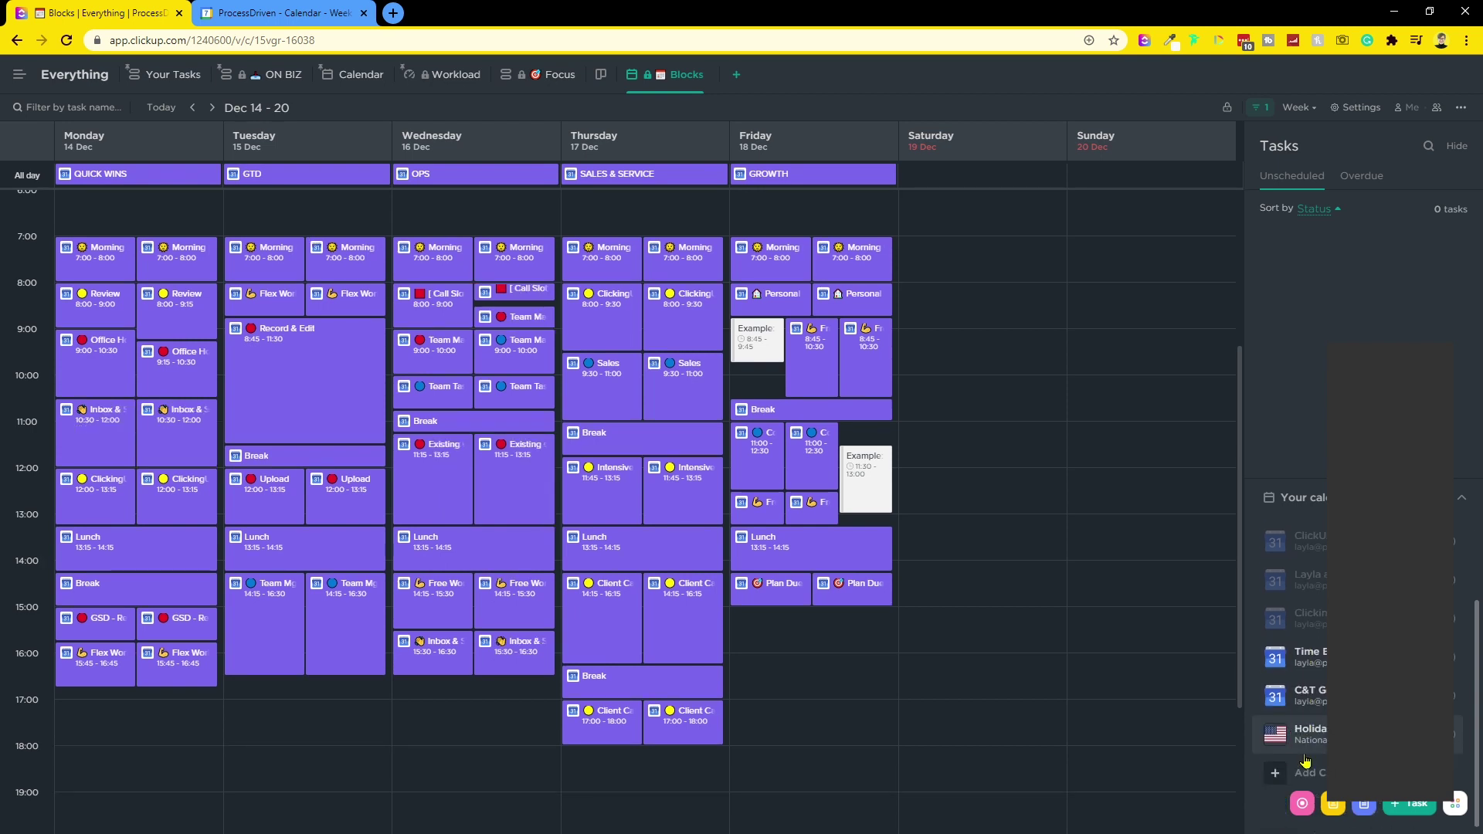
click(1310, 709)
click(1312, 666)
click(1306, 497)
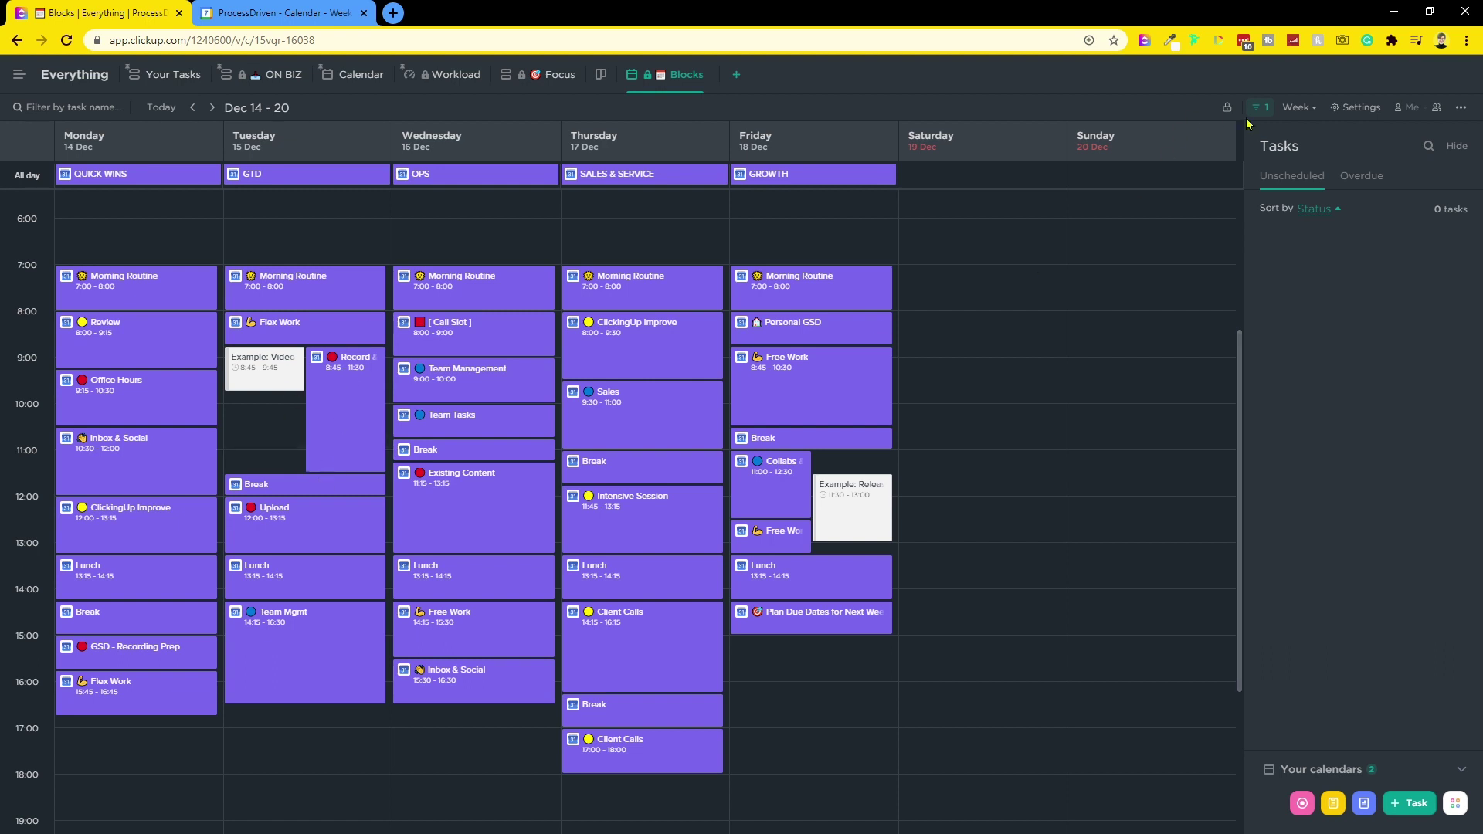
- Switch the calendar from Week to a 4-day view, then go to the Google Calendar tab
click(1287, 112)
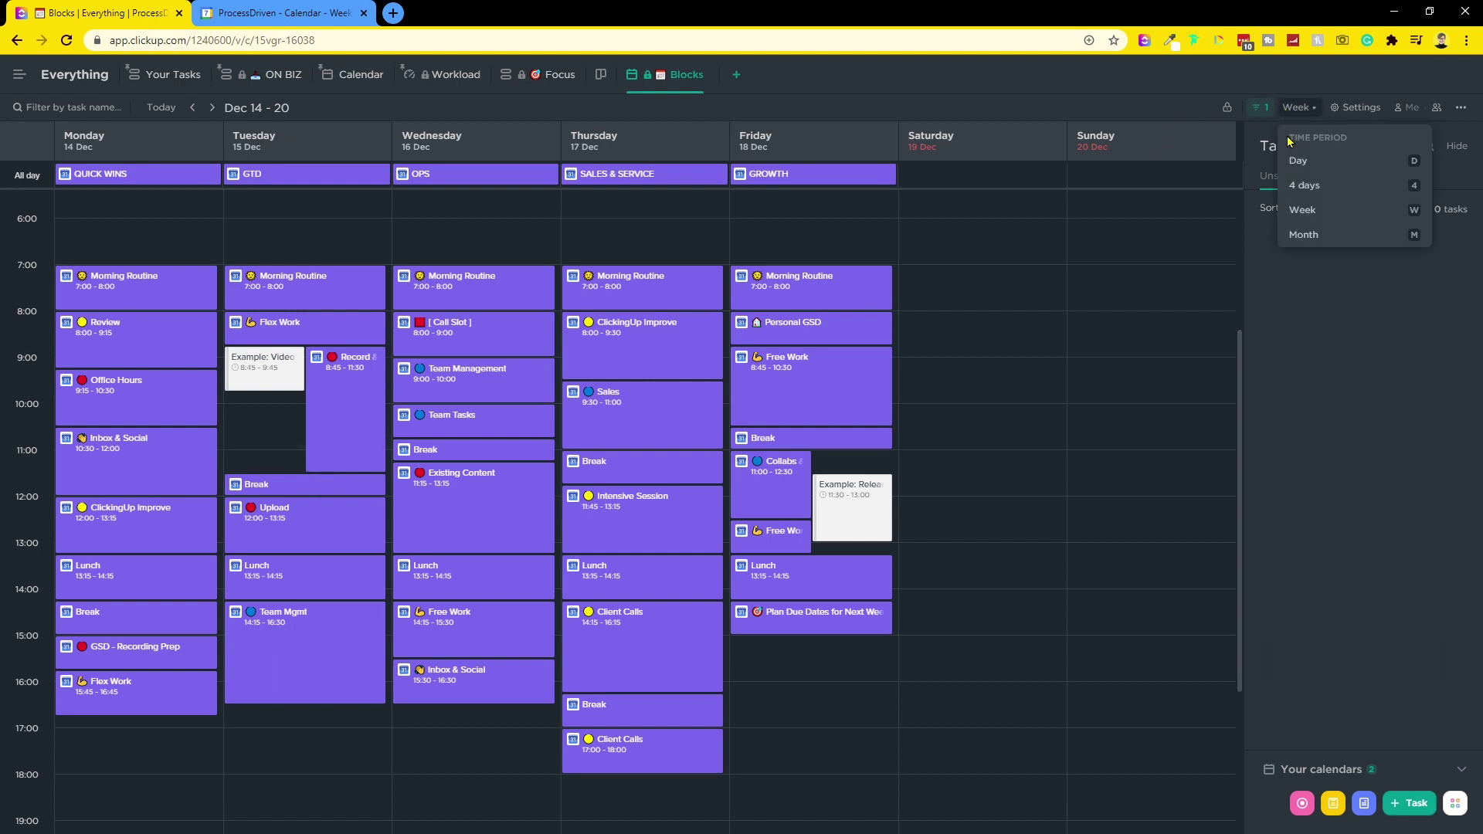
click(1312, 187)
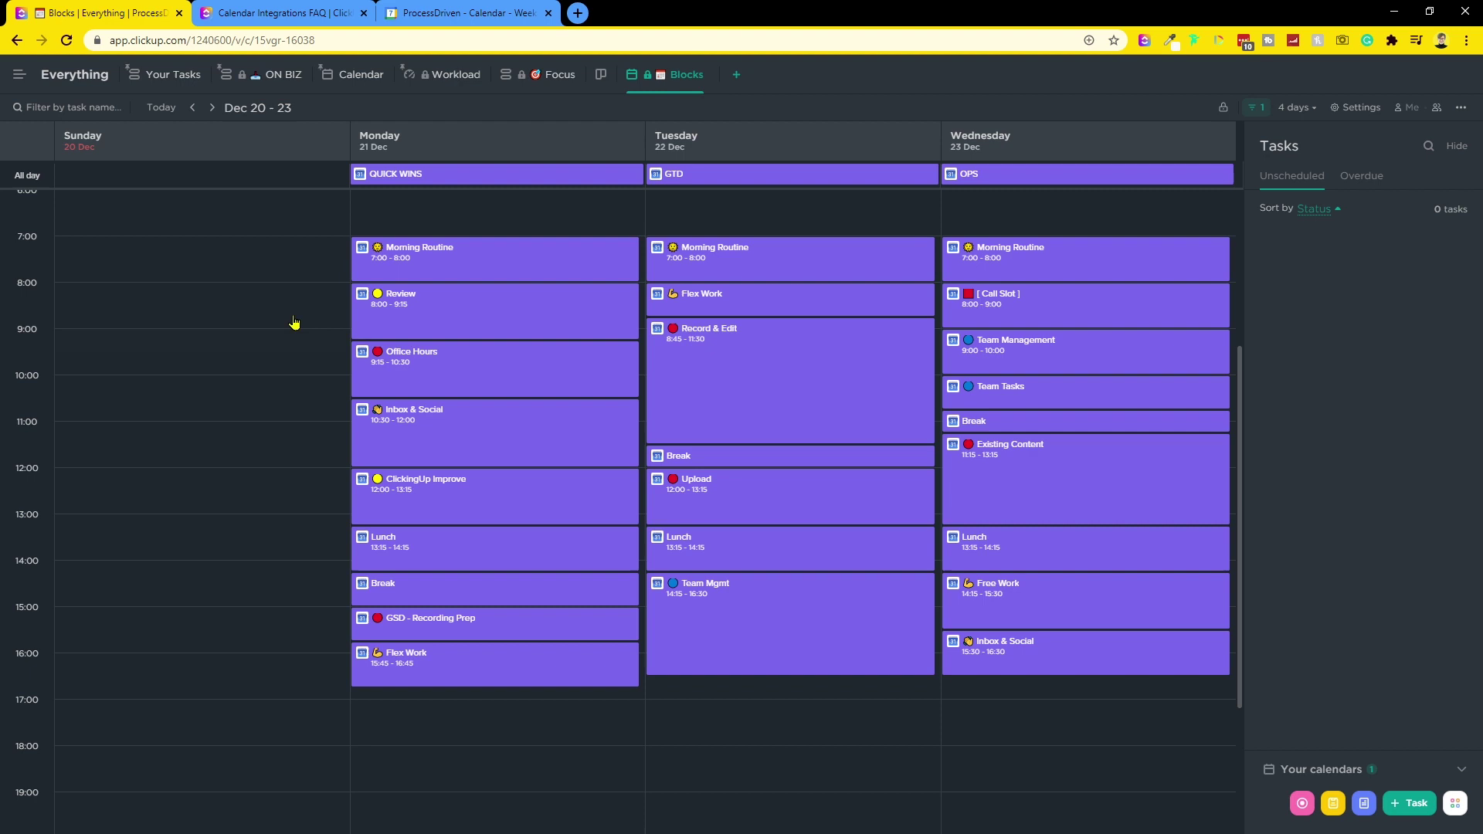
click(424, 10)
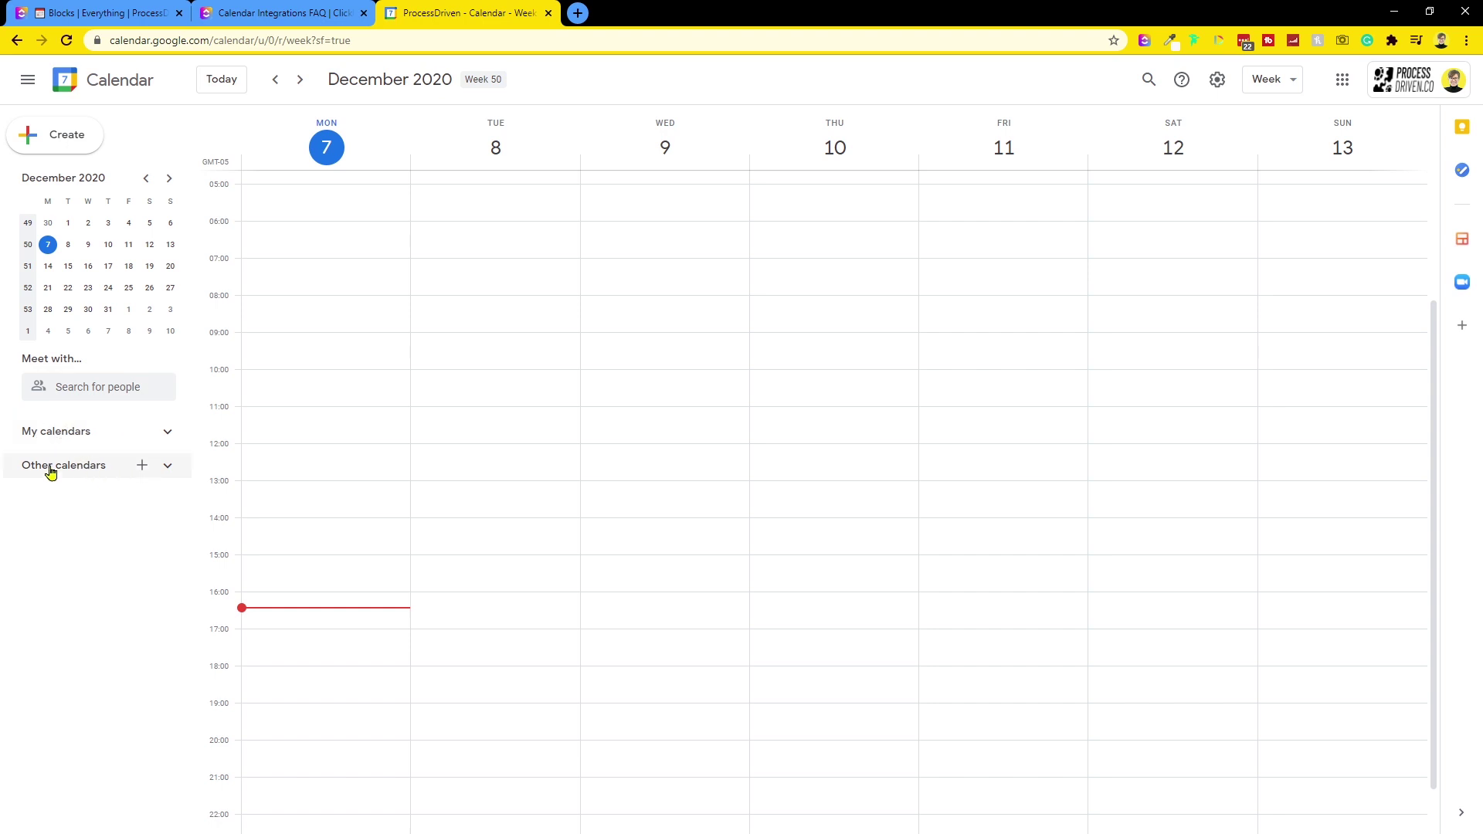
- Expand and collapse Other calendars in Google Calendar, then return to the ClickUp tab
click(49, 466)
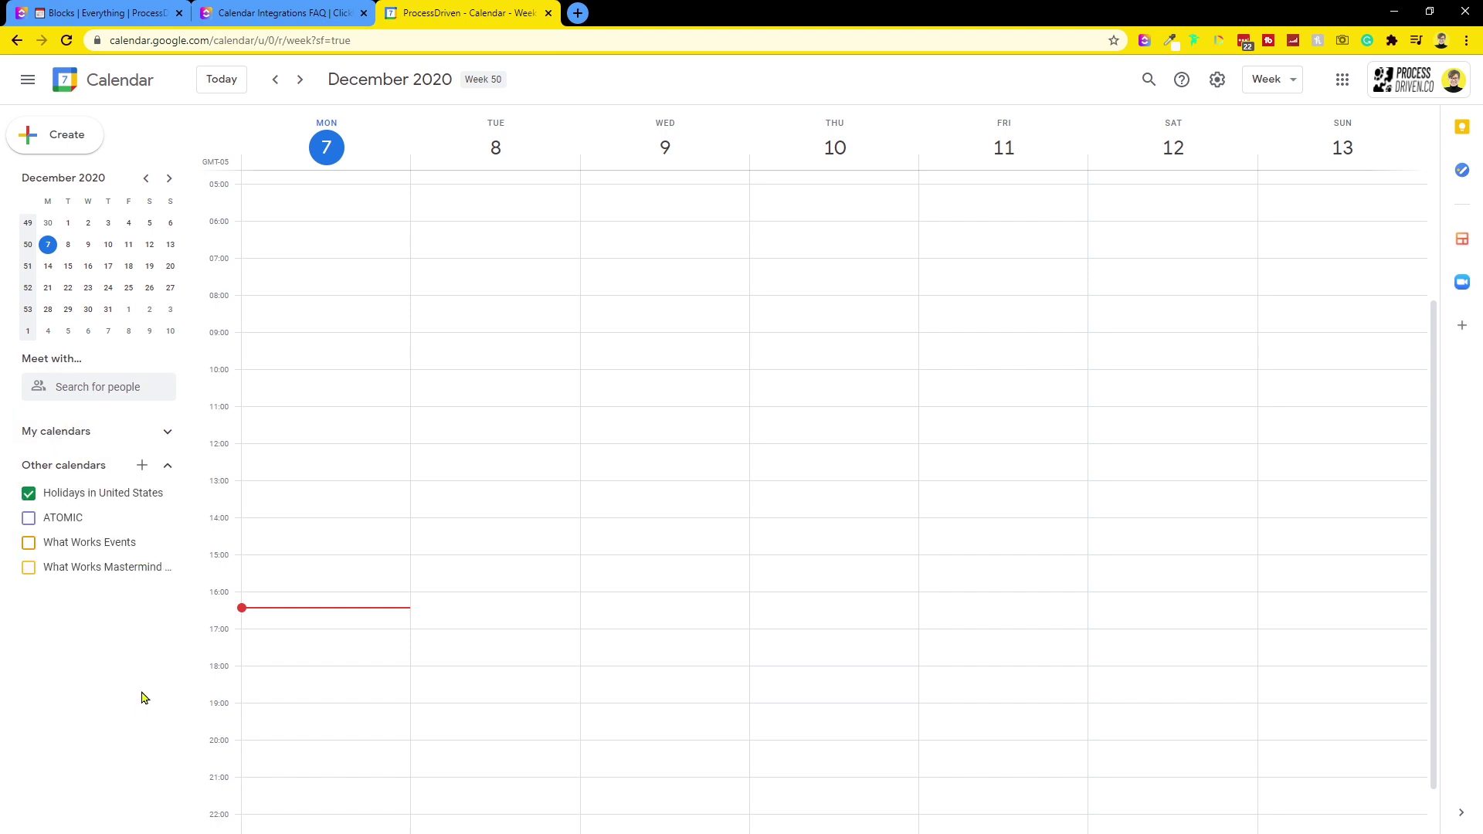
click(64, 472)
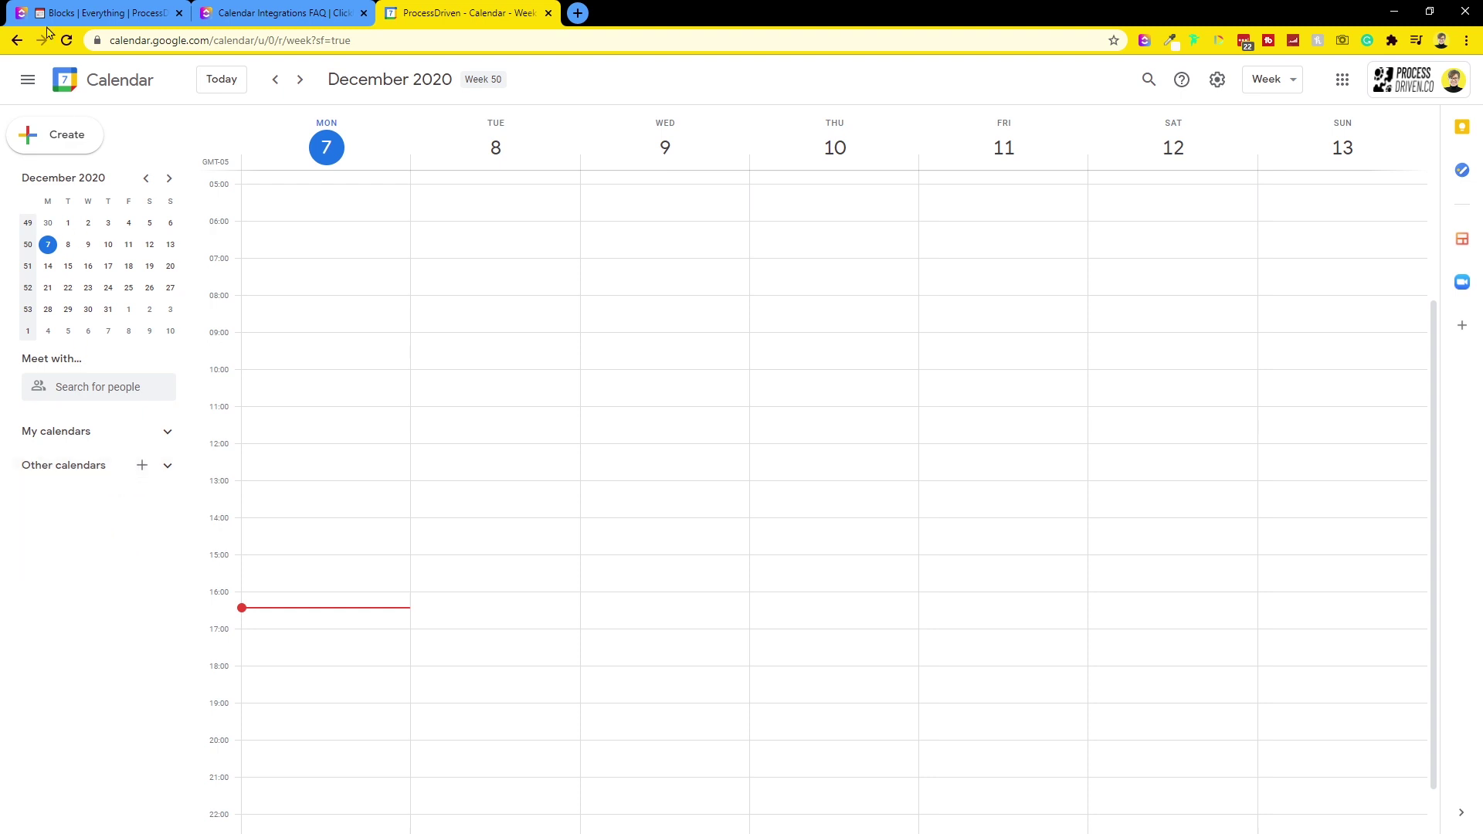
click(101, 13)
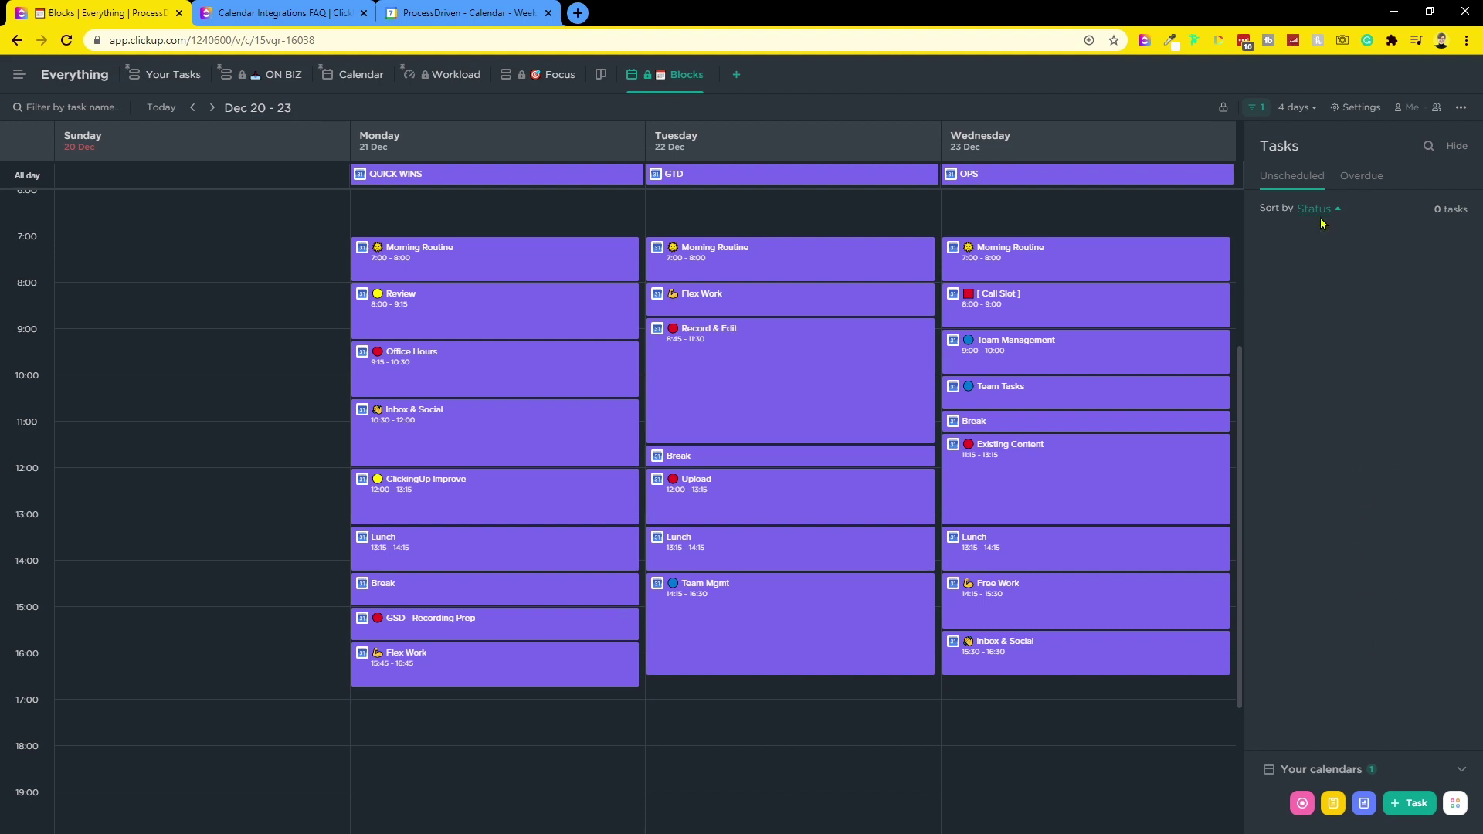
- Open Add Calendar options and look at the Google Calendar connection settings before returning to Blocks
click(1281, 769)
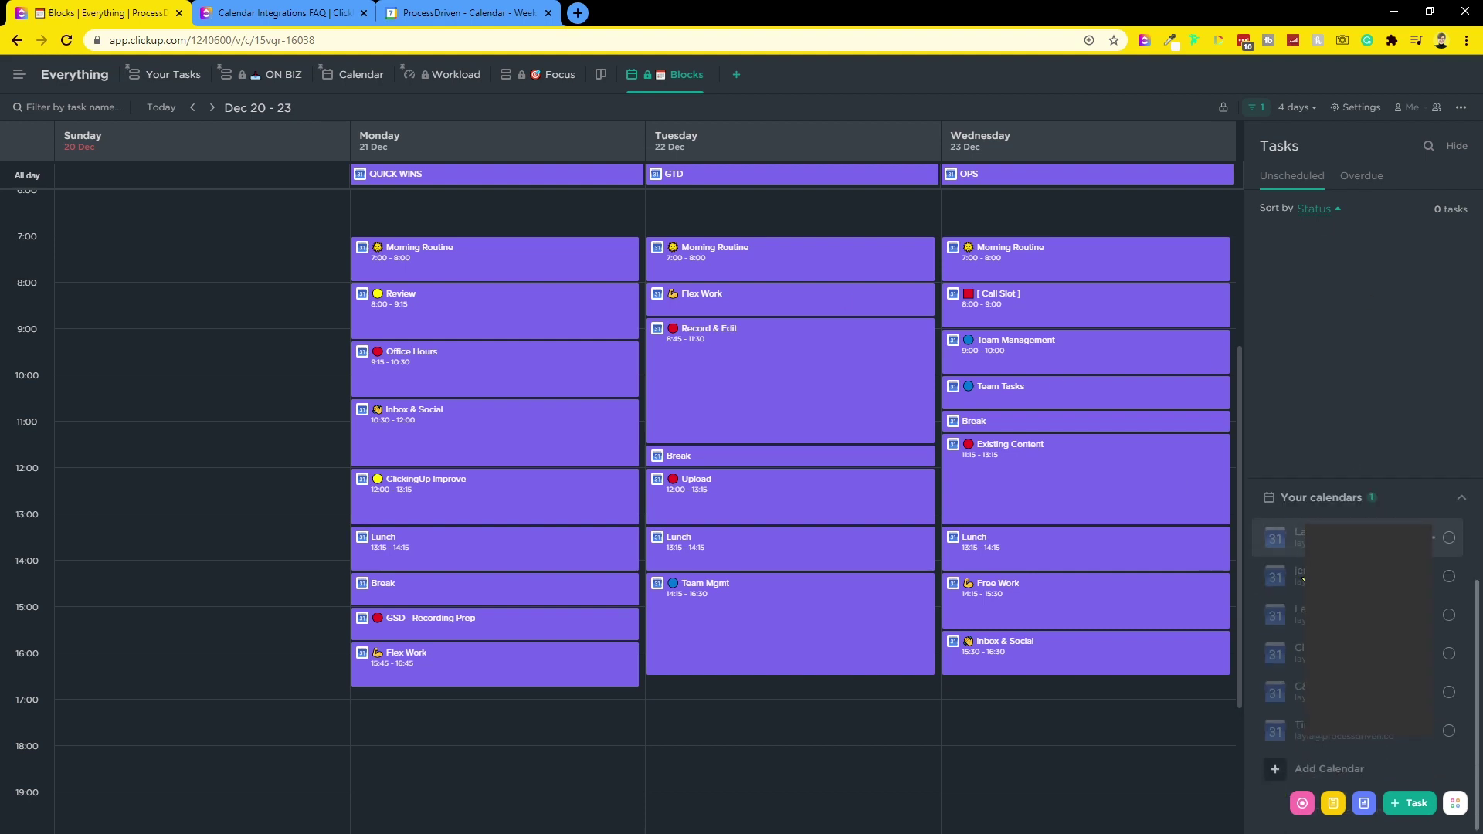
click(1282, 772)
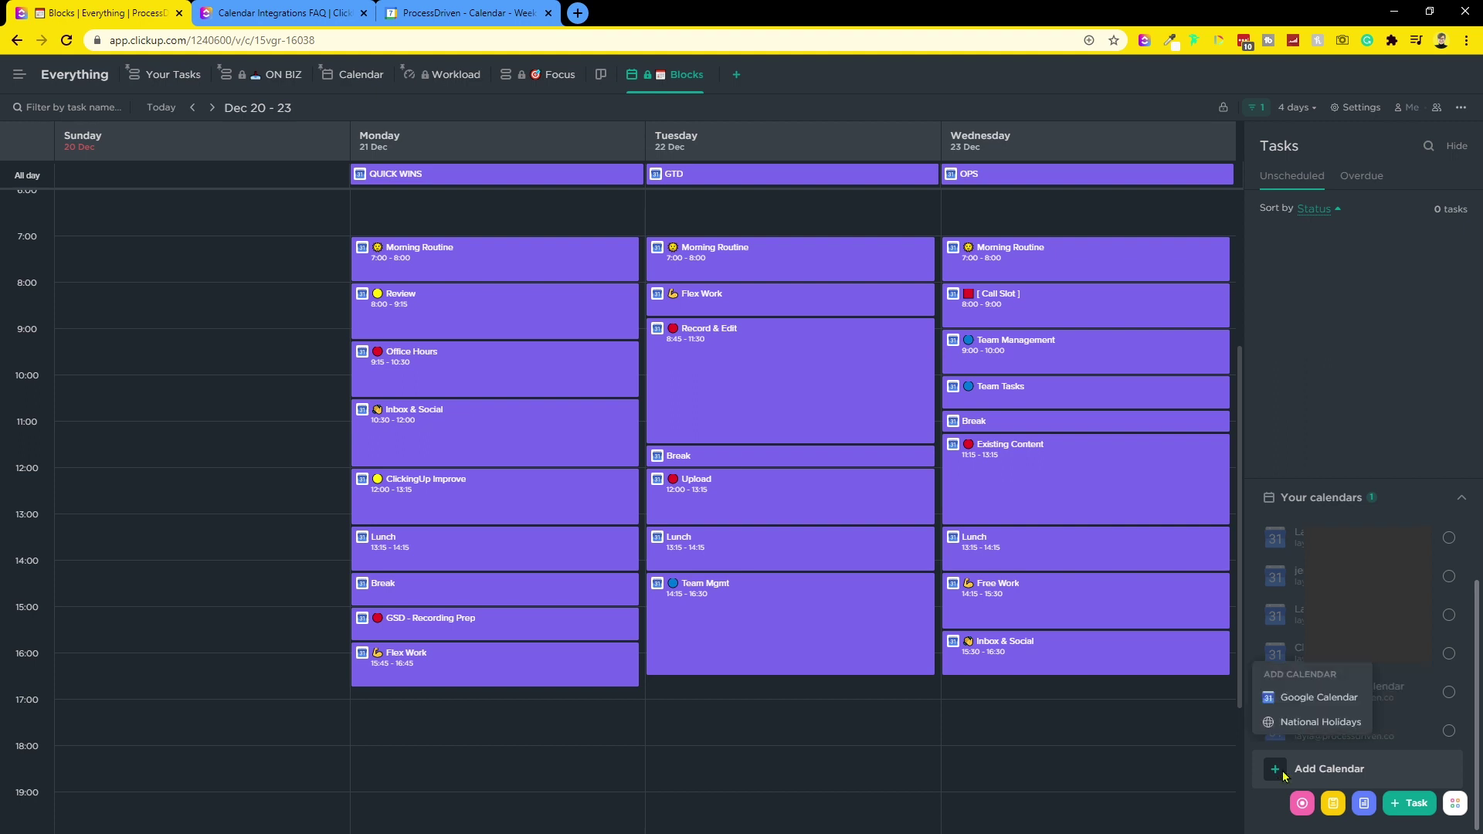
click(1283, 699)
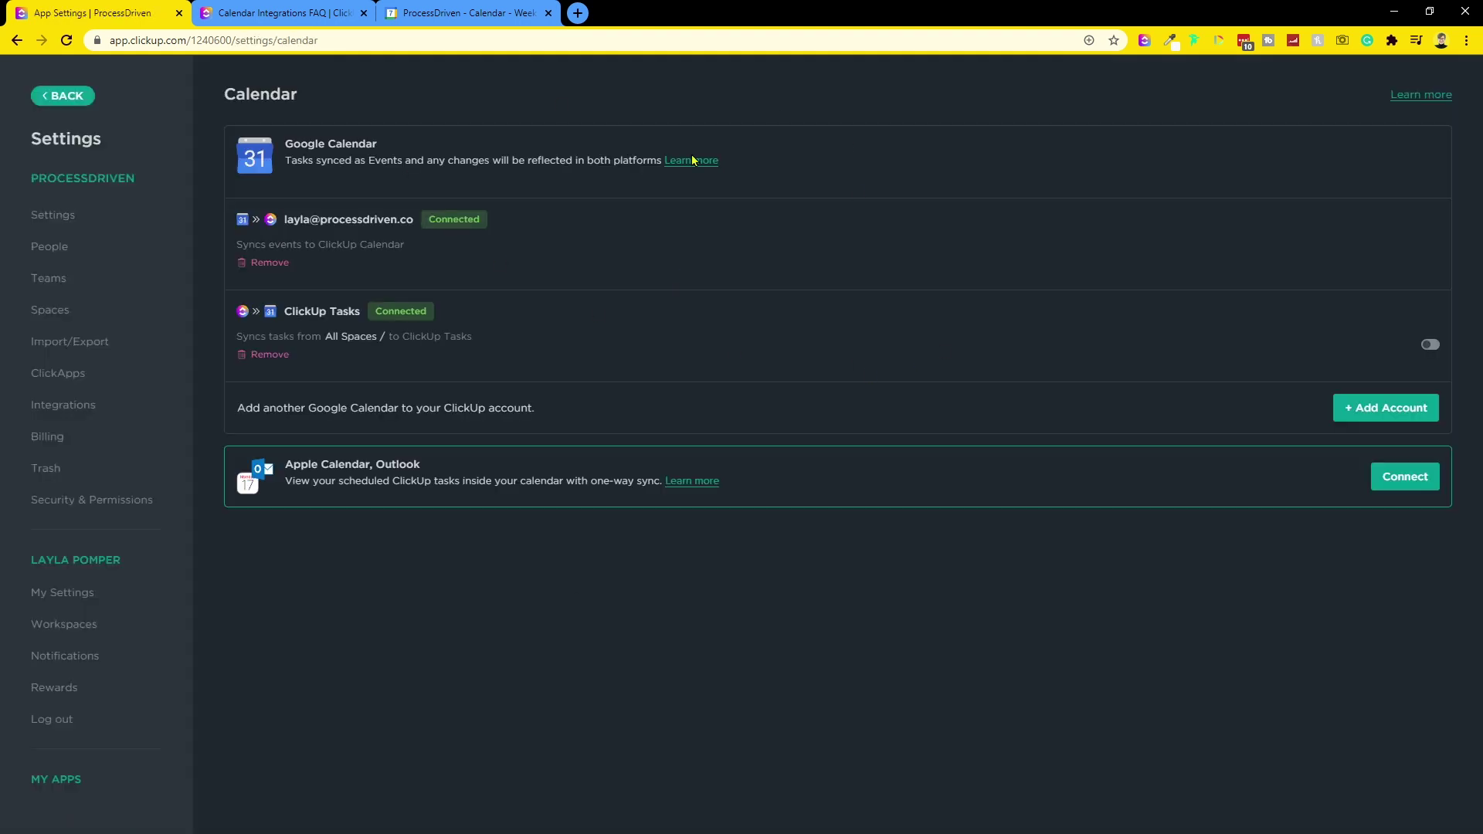
click(60, 97)
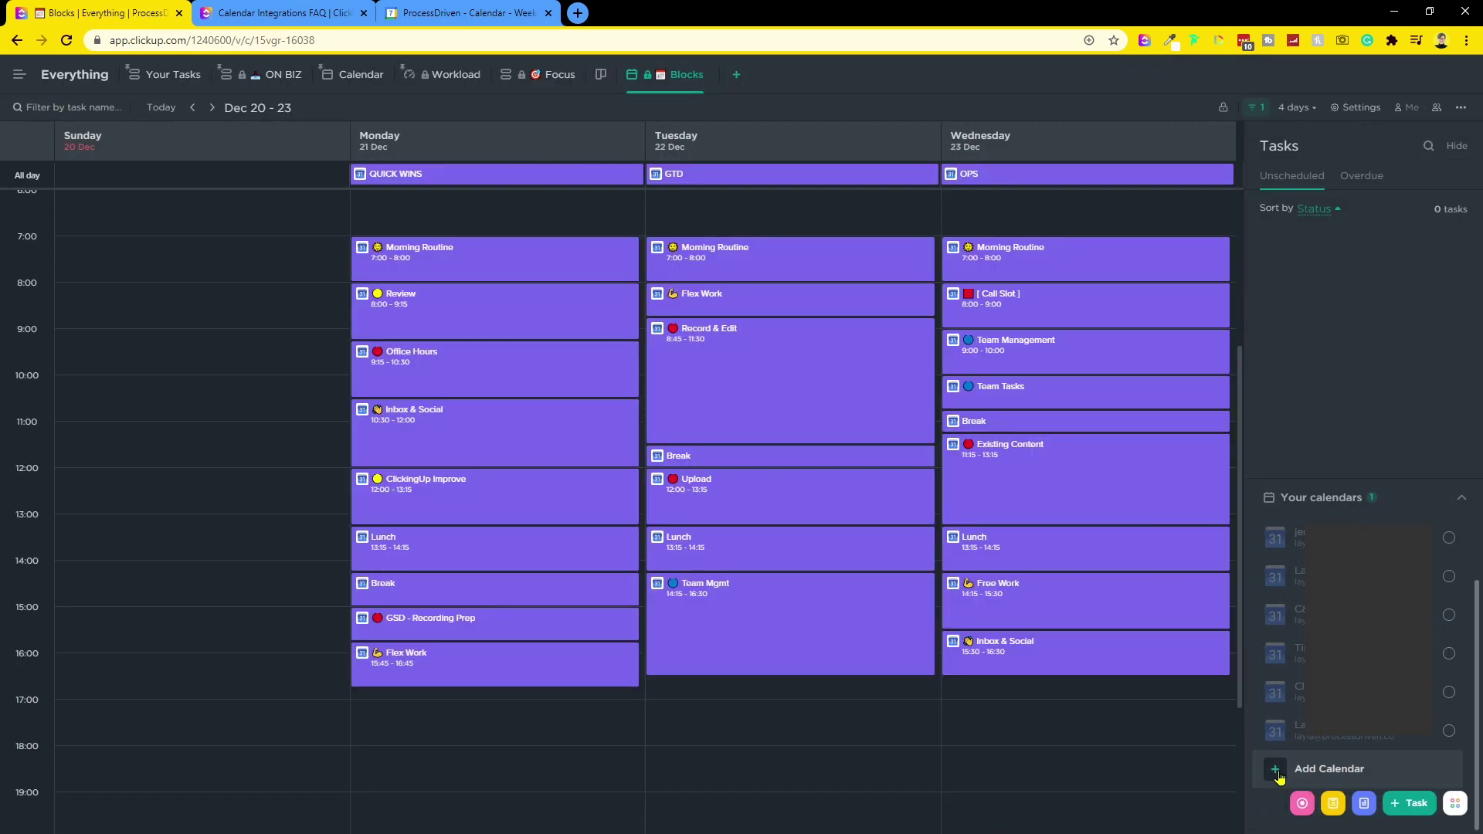
- Add the United States National Holidays calendar and check Dec 24–27 before returning to Dec 20–23
click(1277, 772)
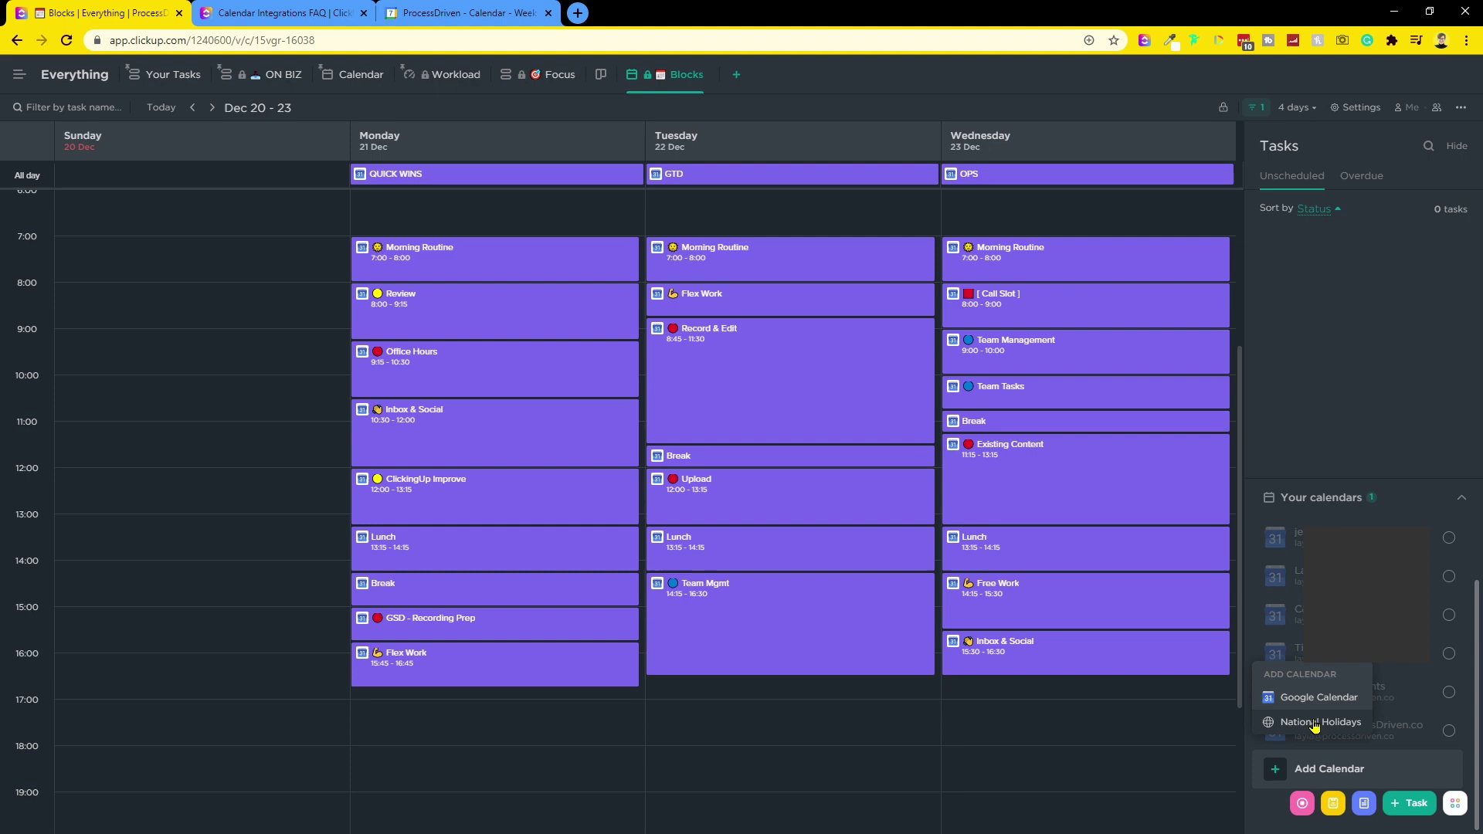
click(1318, 723)
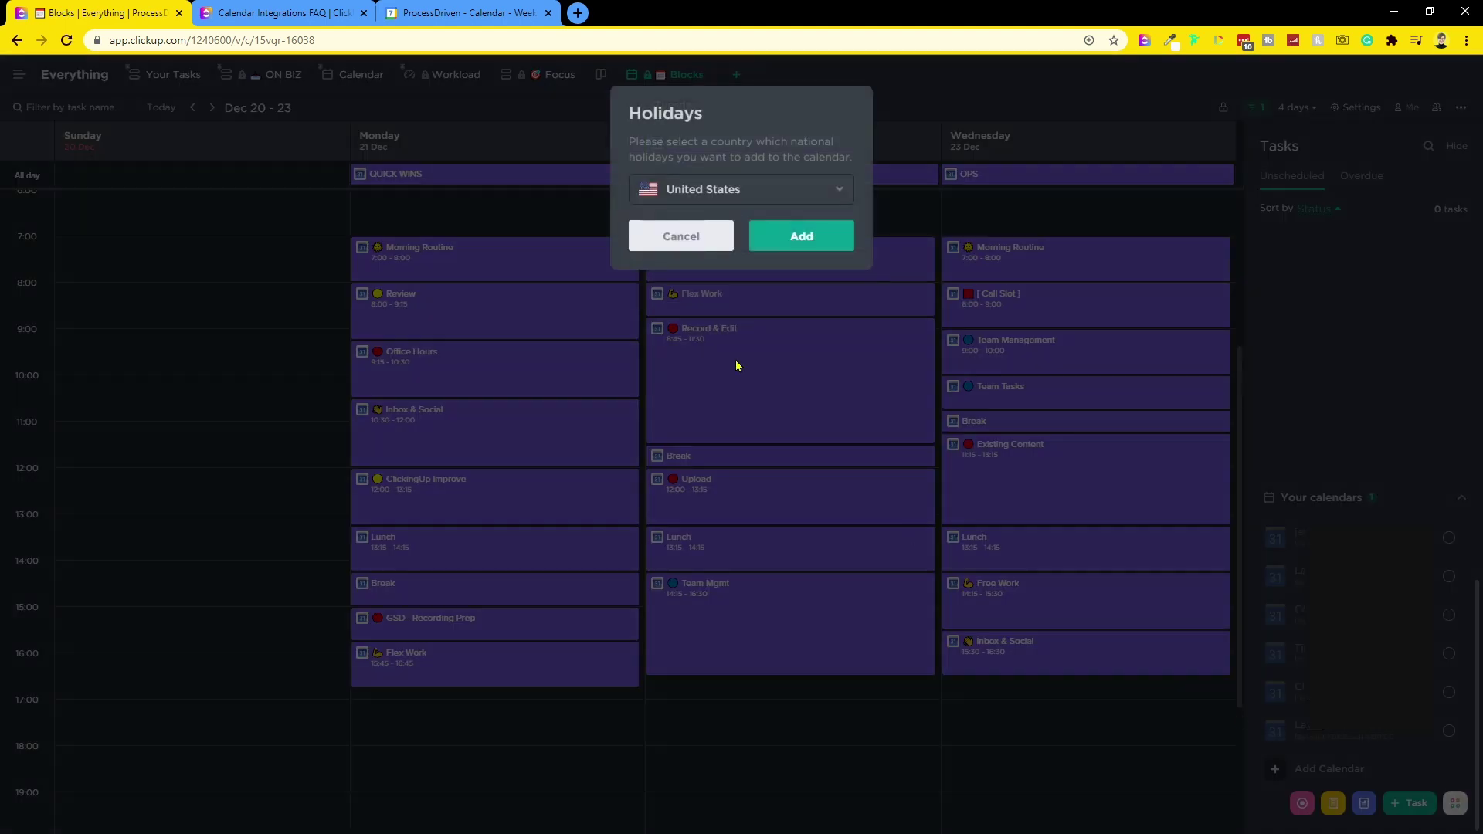
click(821, 239)
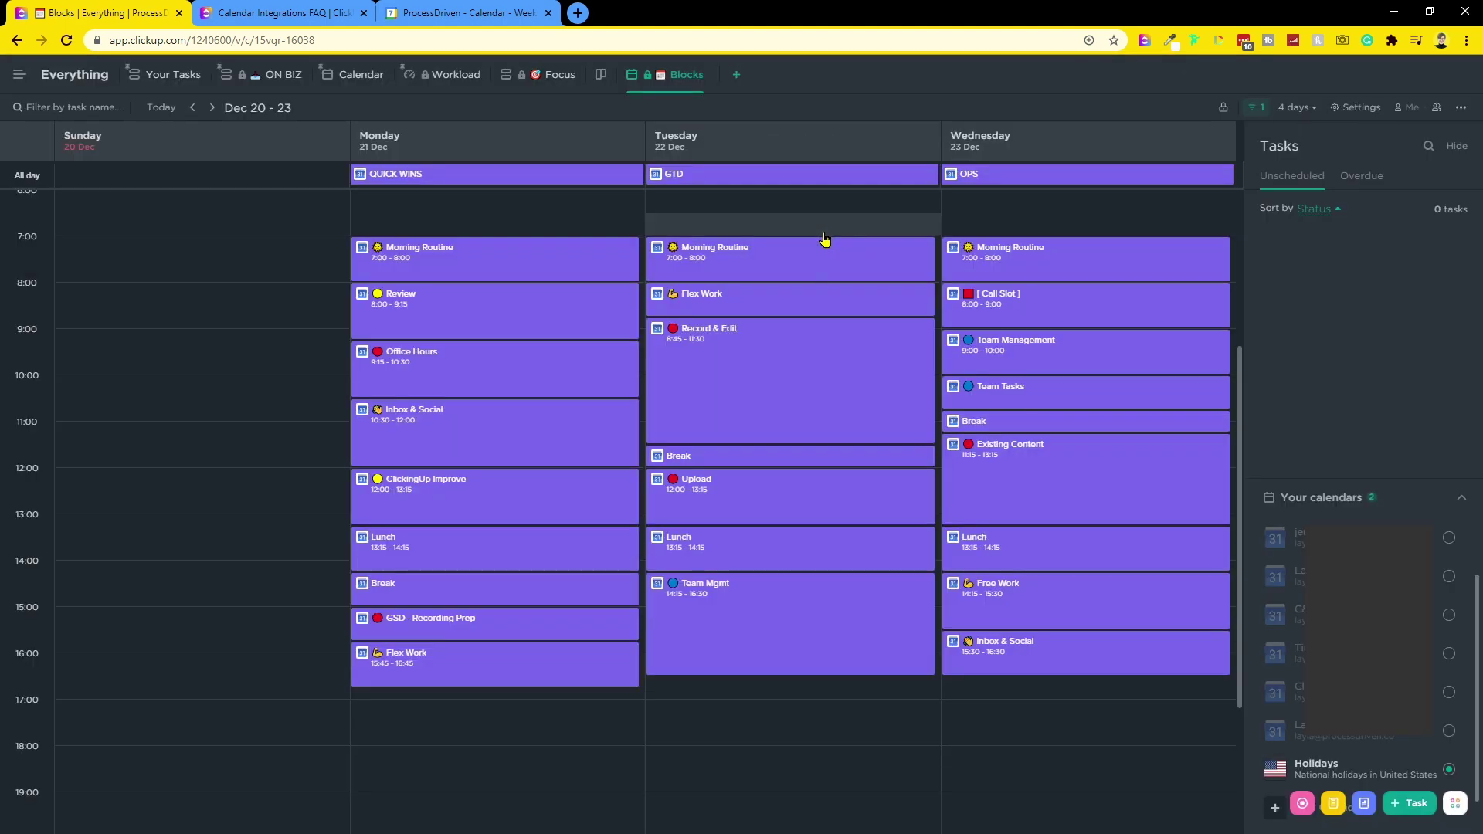
click(213, 108)
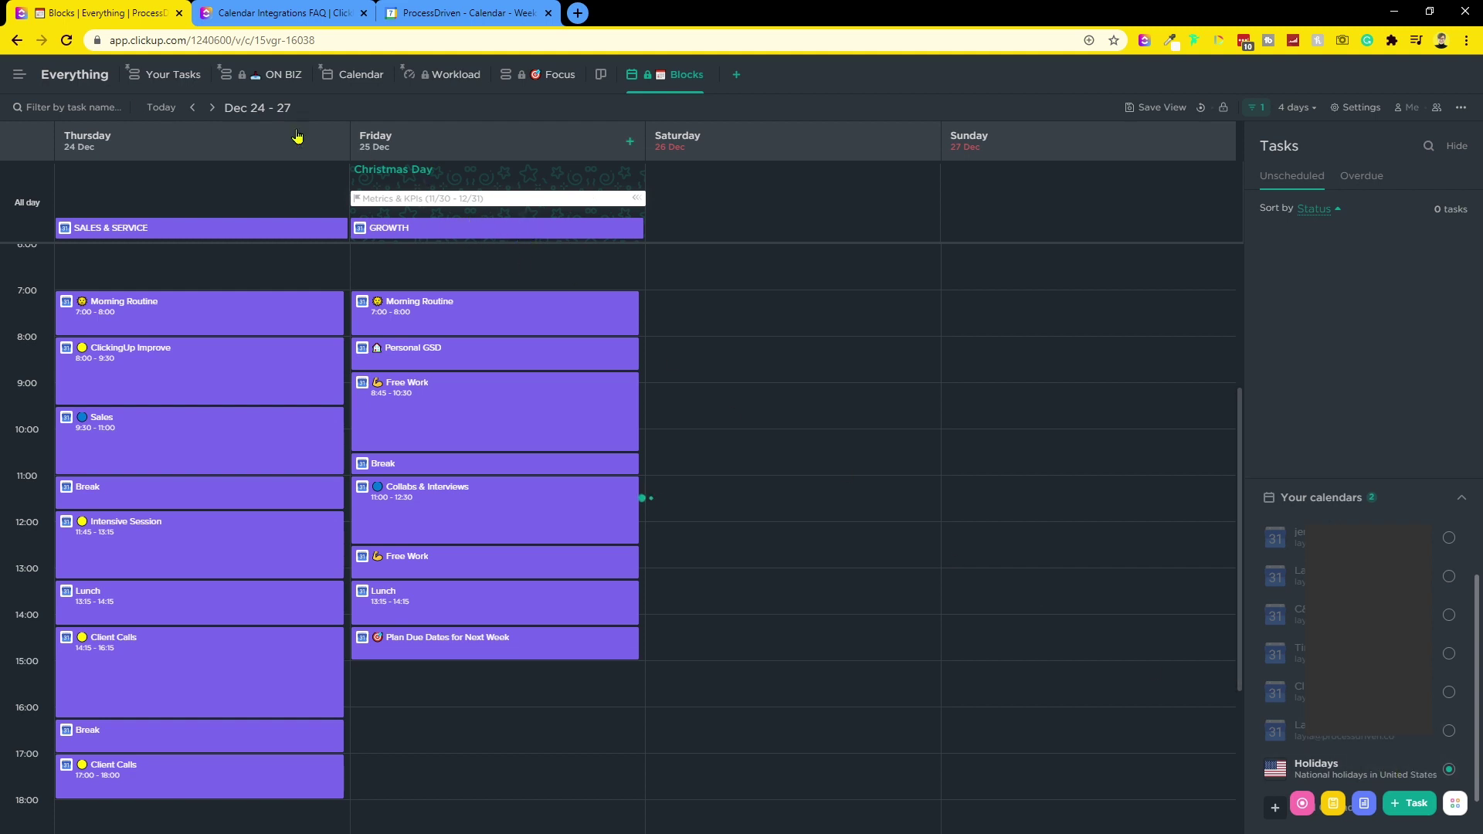
click(193, 107)
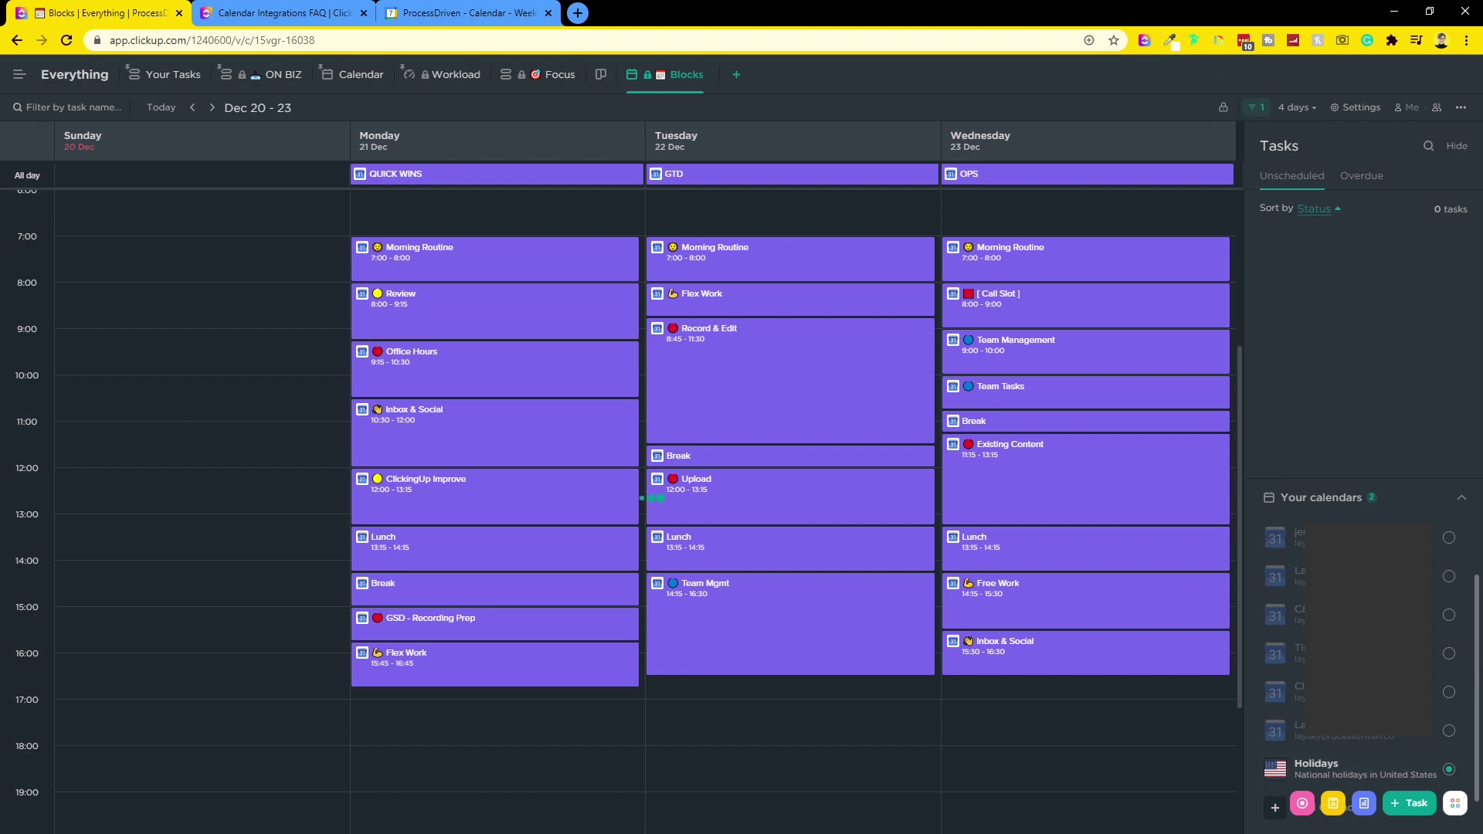
click(1297, 108)
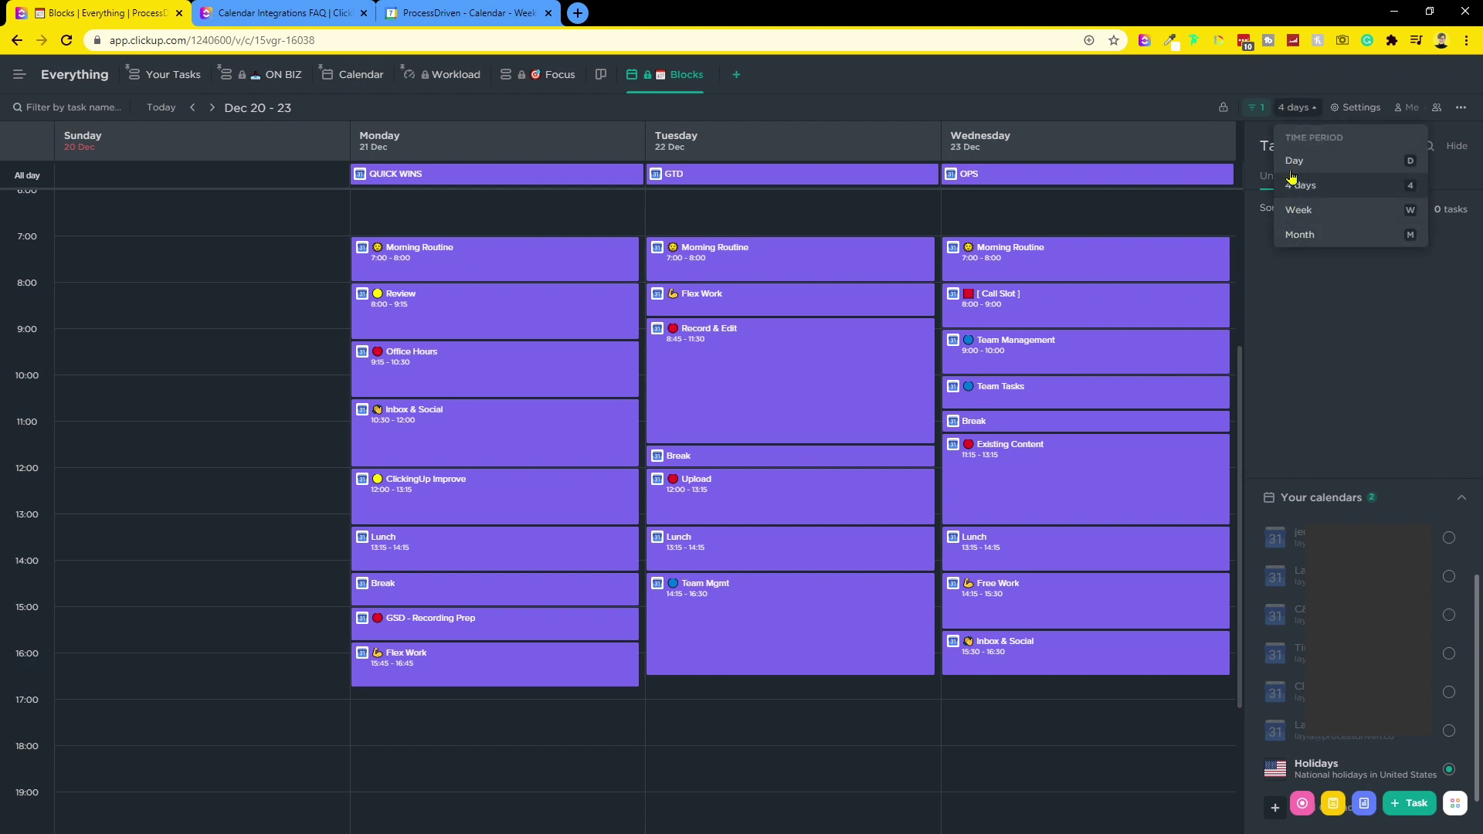
click(1315, 234)
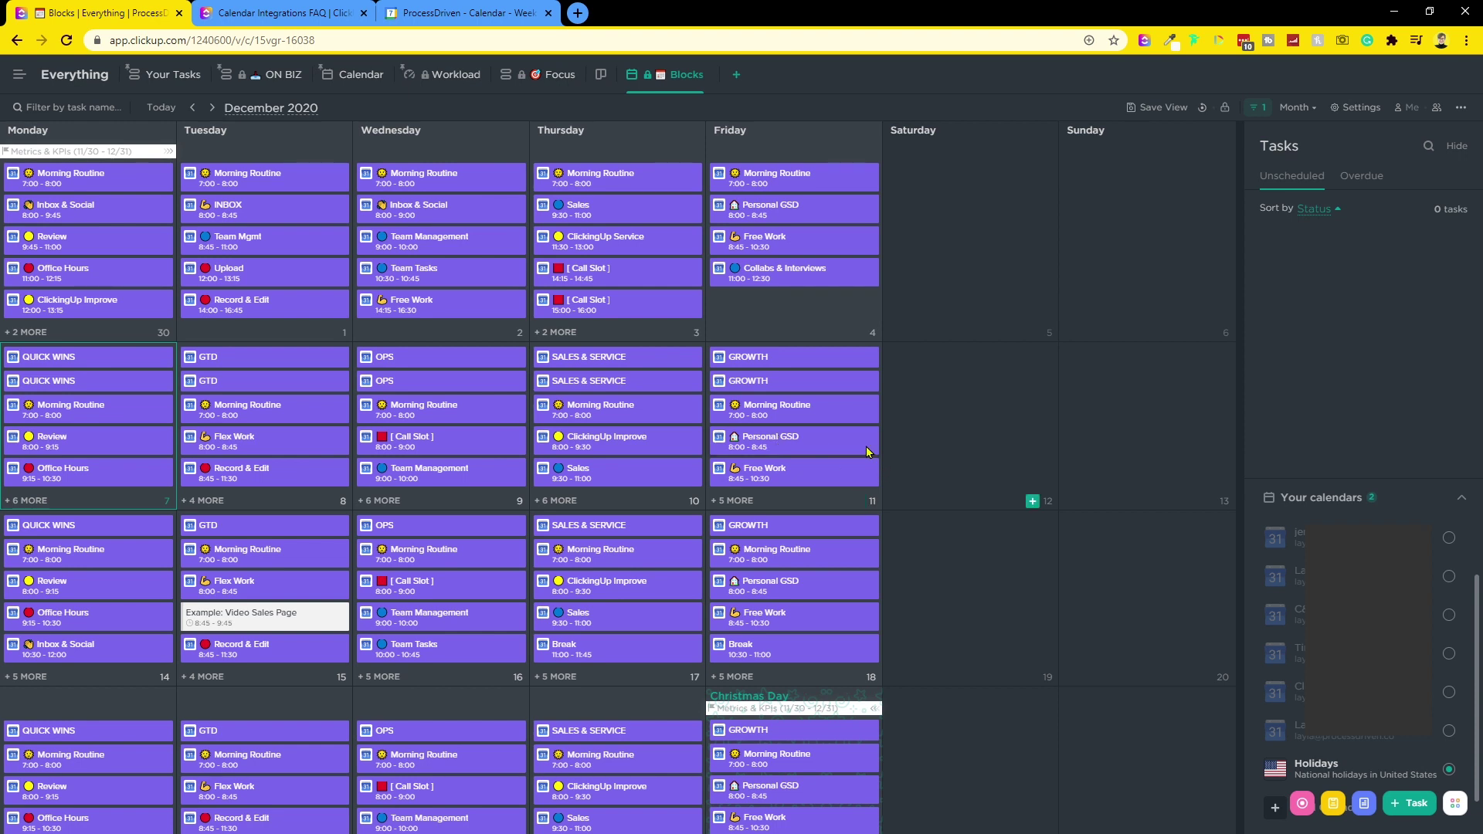
click(1298, 107)
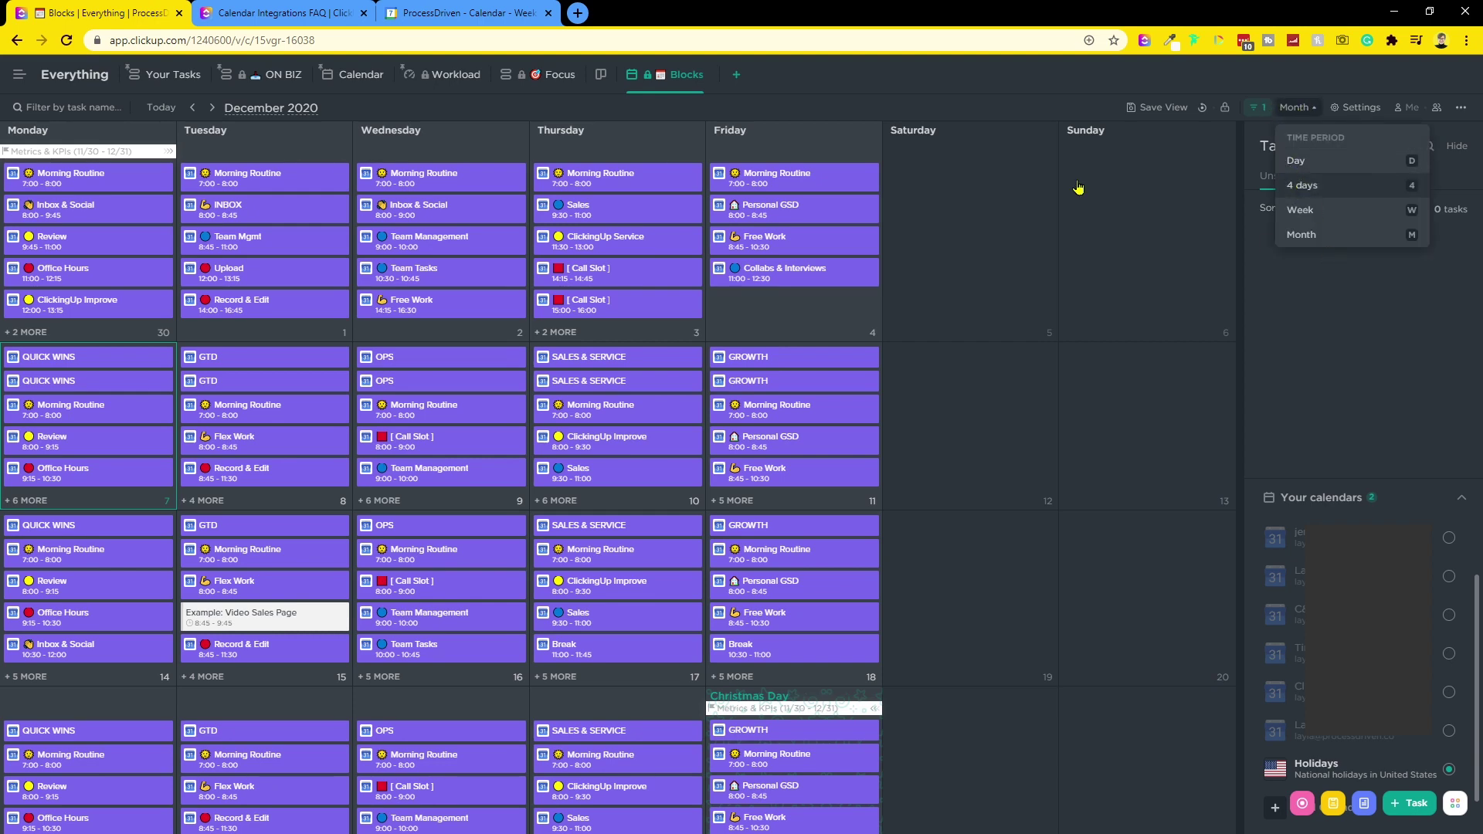
key(4)
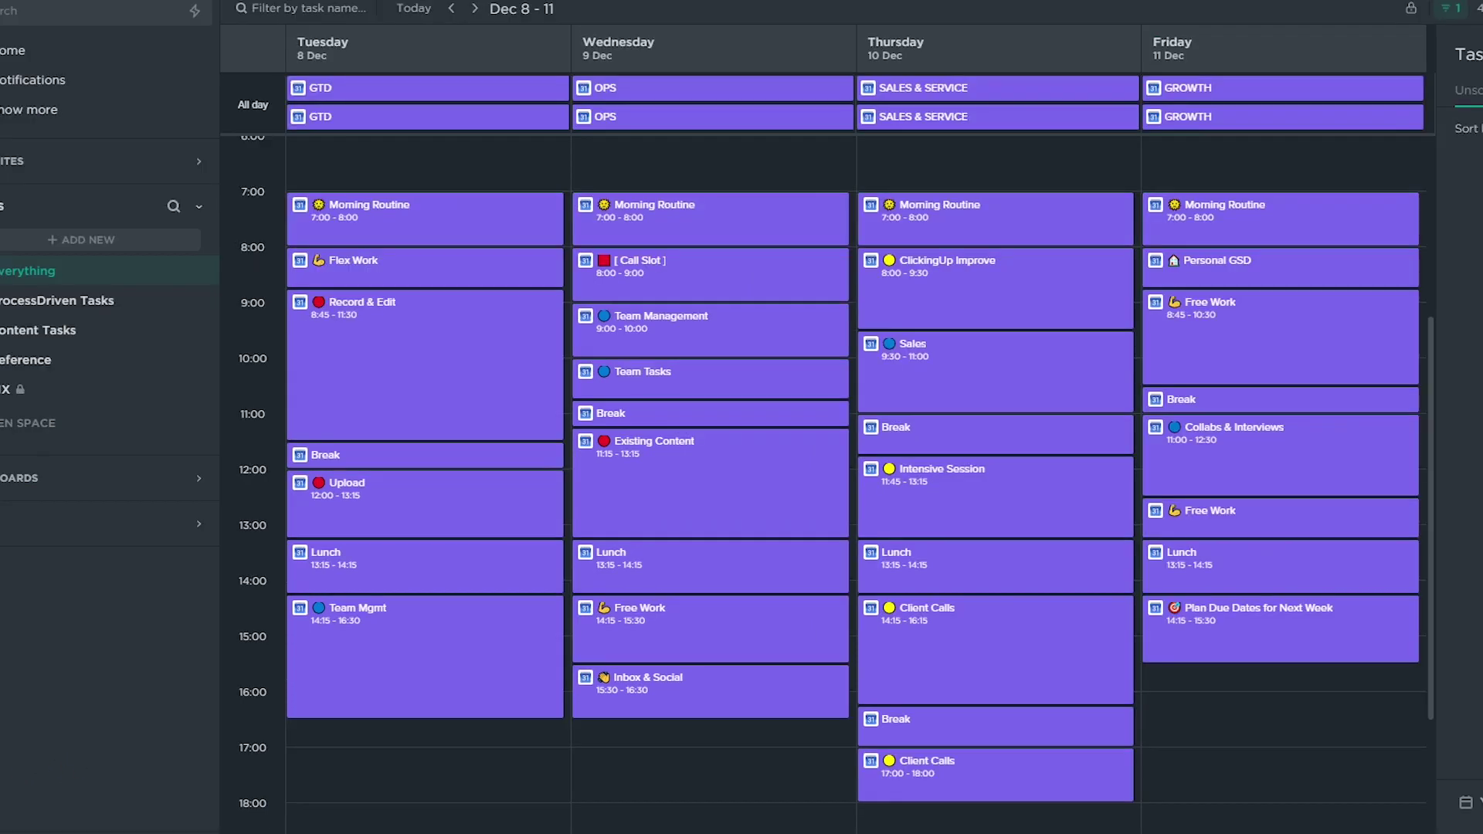
- Open My Settings > Calendar, start + Add Account, then close the add-calendar dialog
click(6, 830)
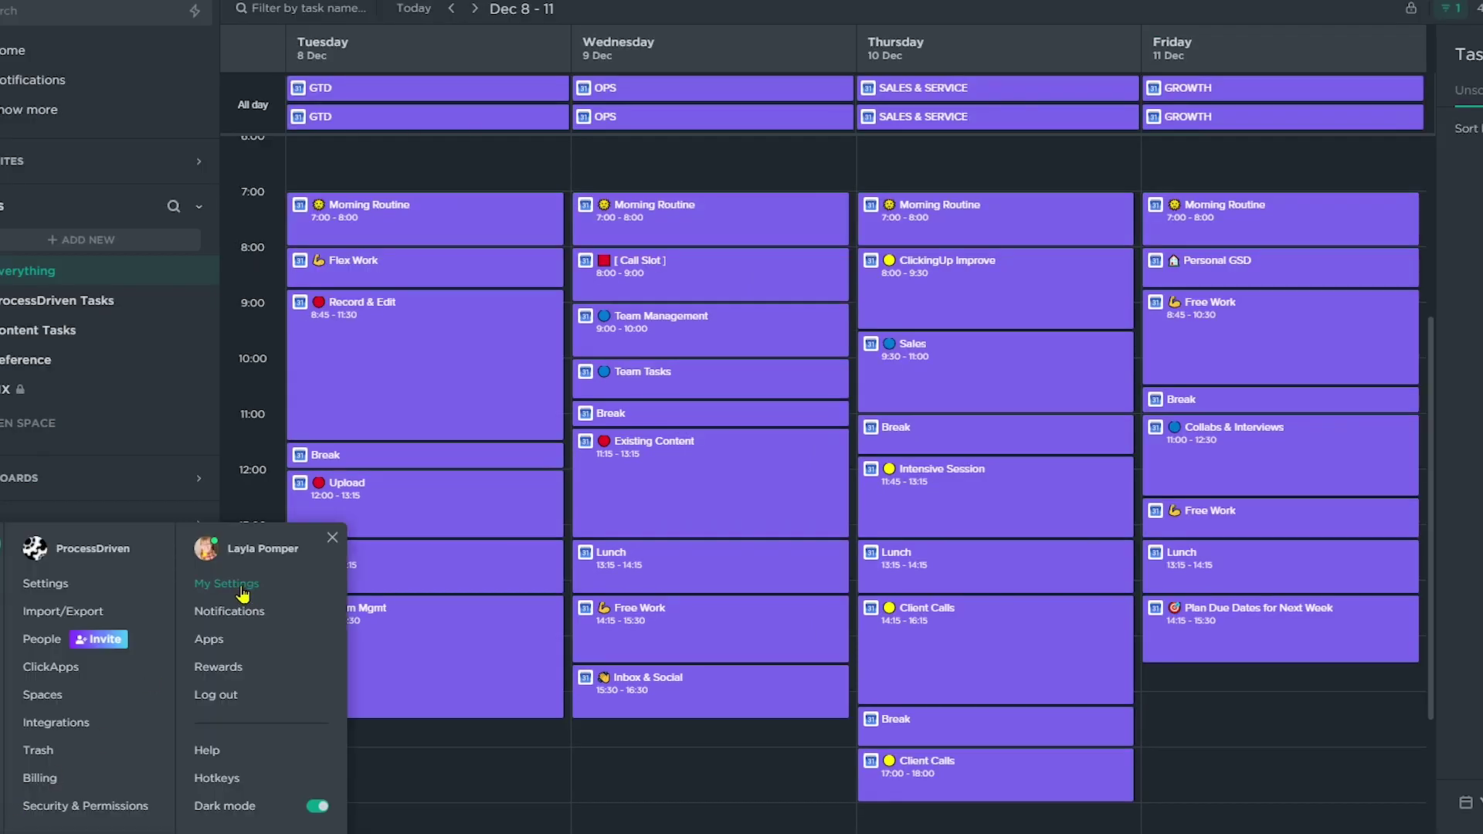
click(241, 589)
scroll(193, 381, down, 3)
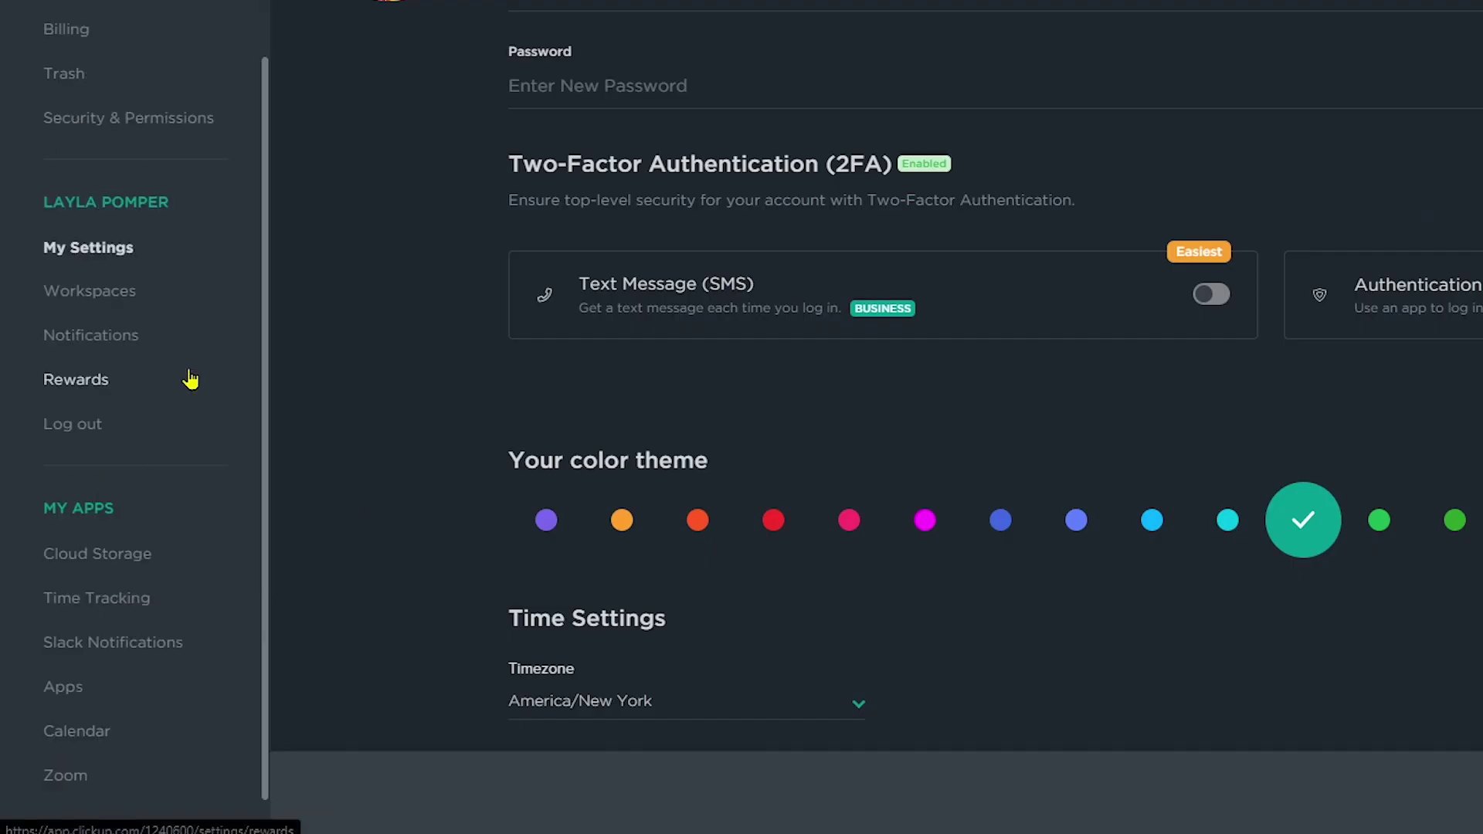
click(85, 732)
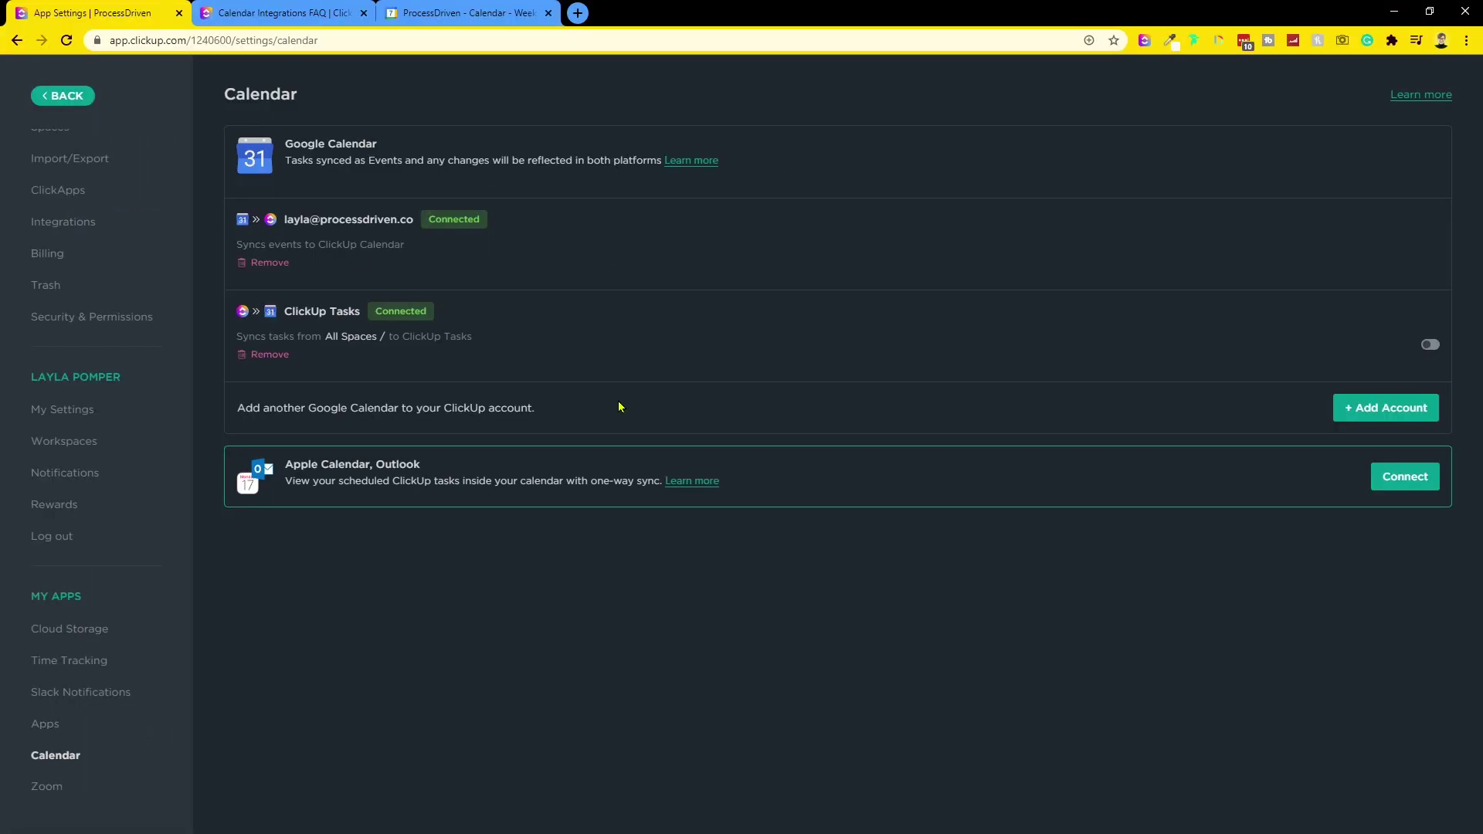
click(1372, 414)
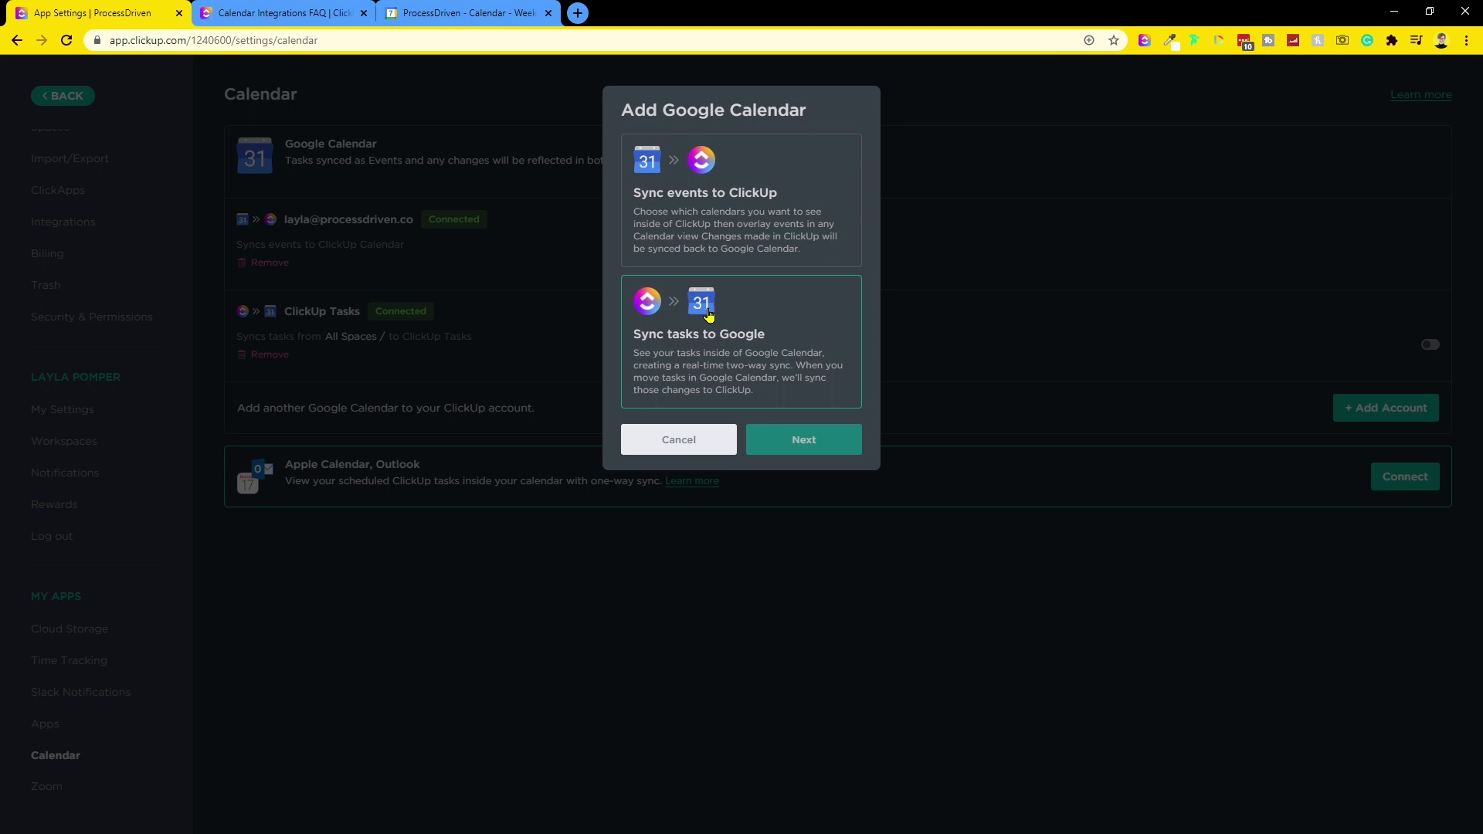
click(804, 439)
- Add a Google account choosing Sync events to ClickUp and continue setup
click(1391, 410)
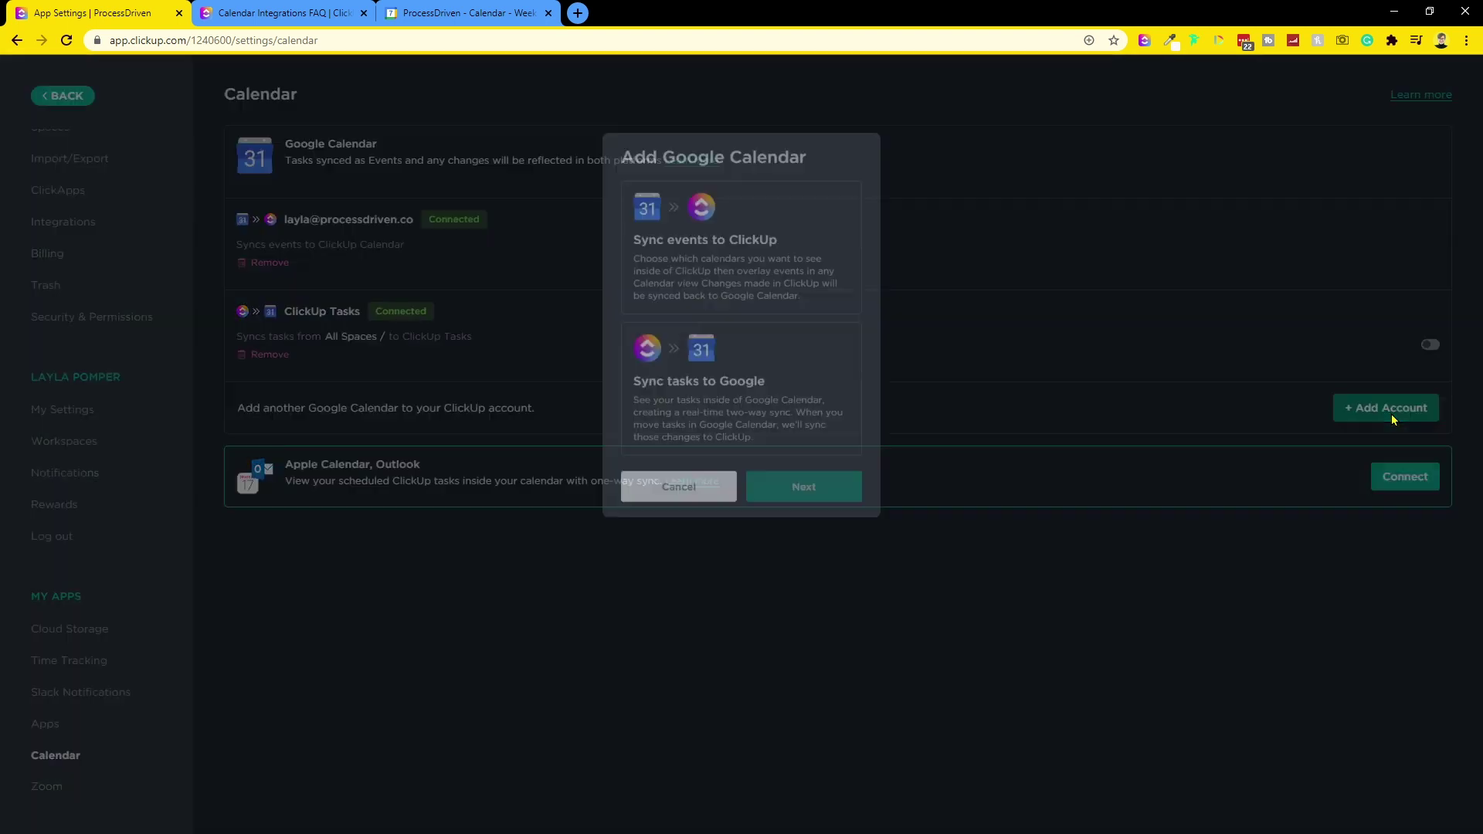
click(705, 215)
click(803, 218)
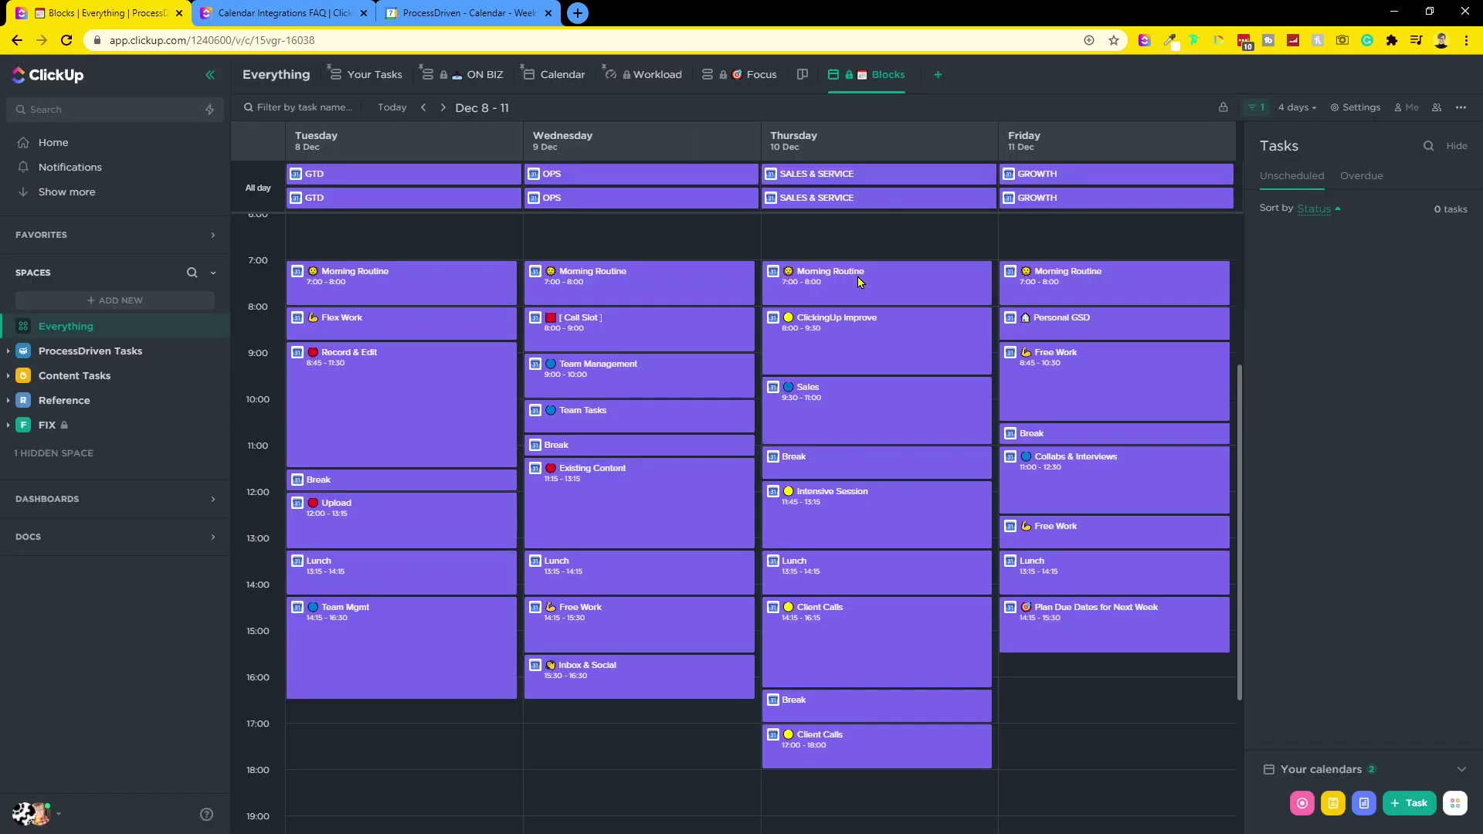
- Delete one calendar from the Your calendars list and confirm Remove Sync
click(1306, 769)
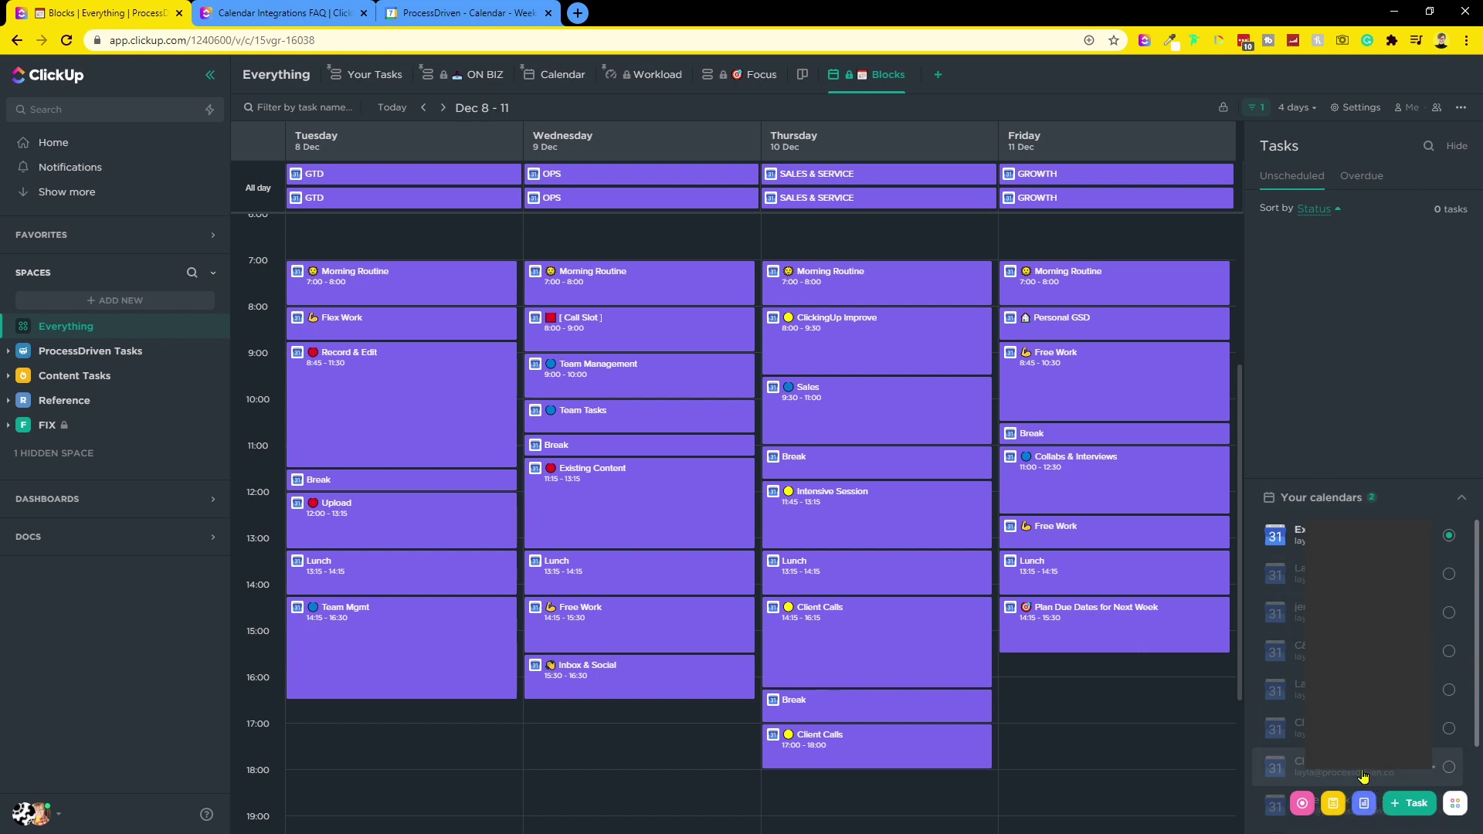
click(1435, 730)
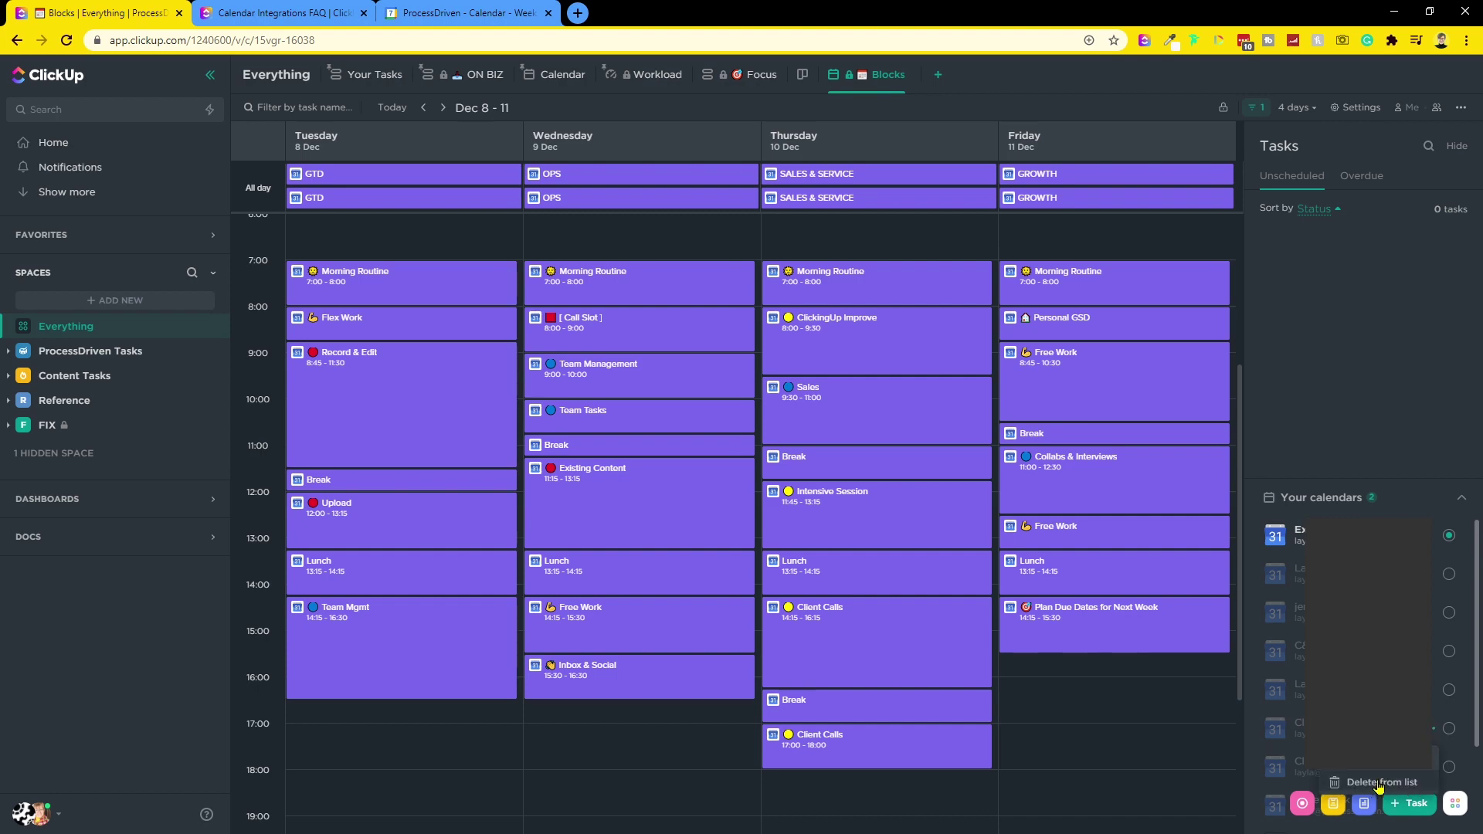
click(1379, 783)
click(807, 464)
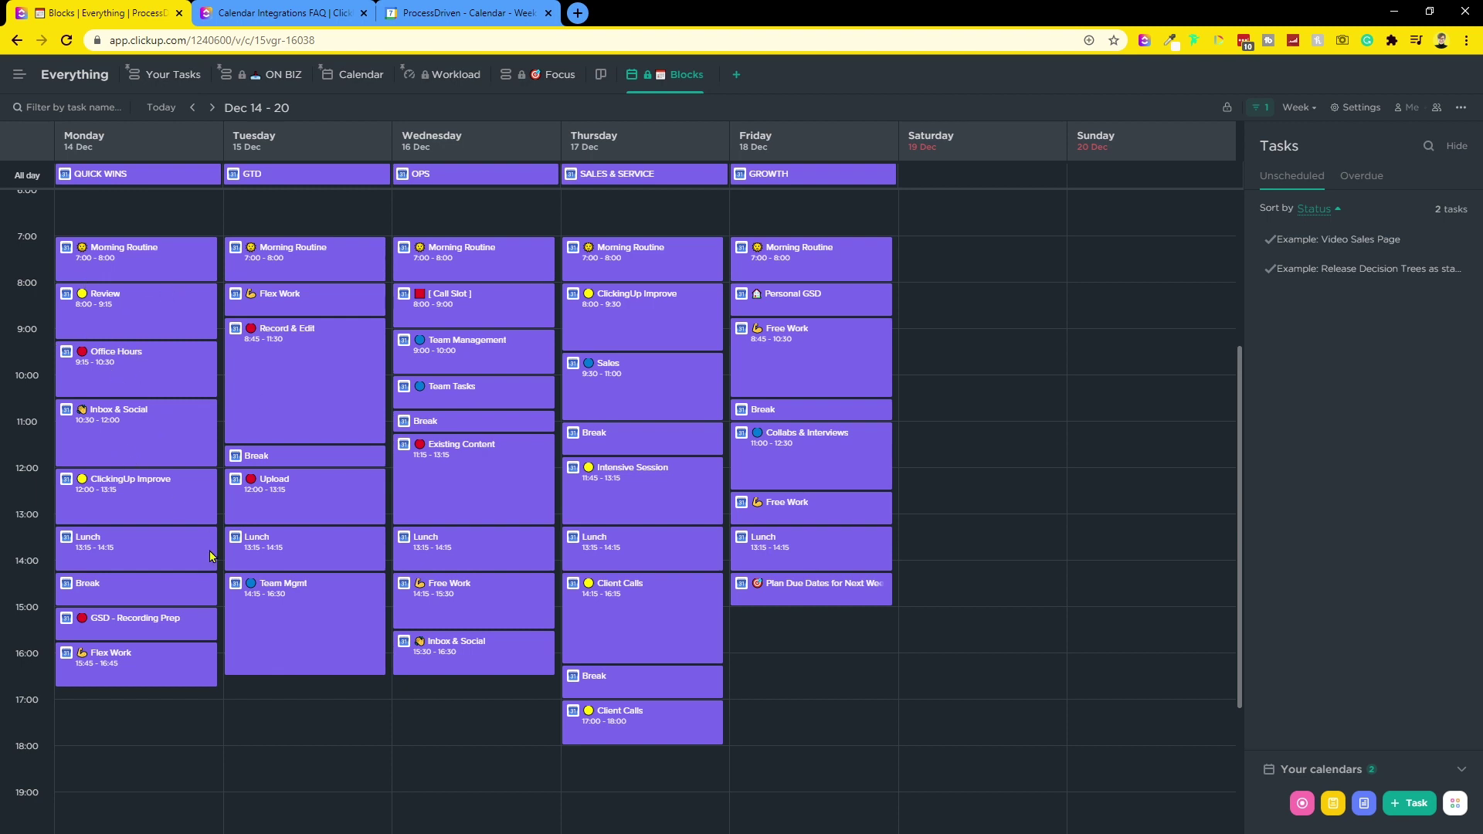
- Scroll the Dec 14–20 week up to show the early morning hours
scroll(746, 427, up, 1)
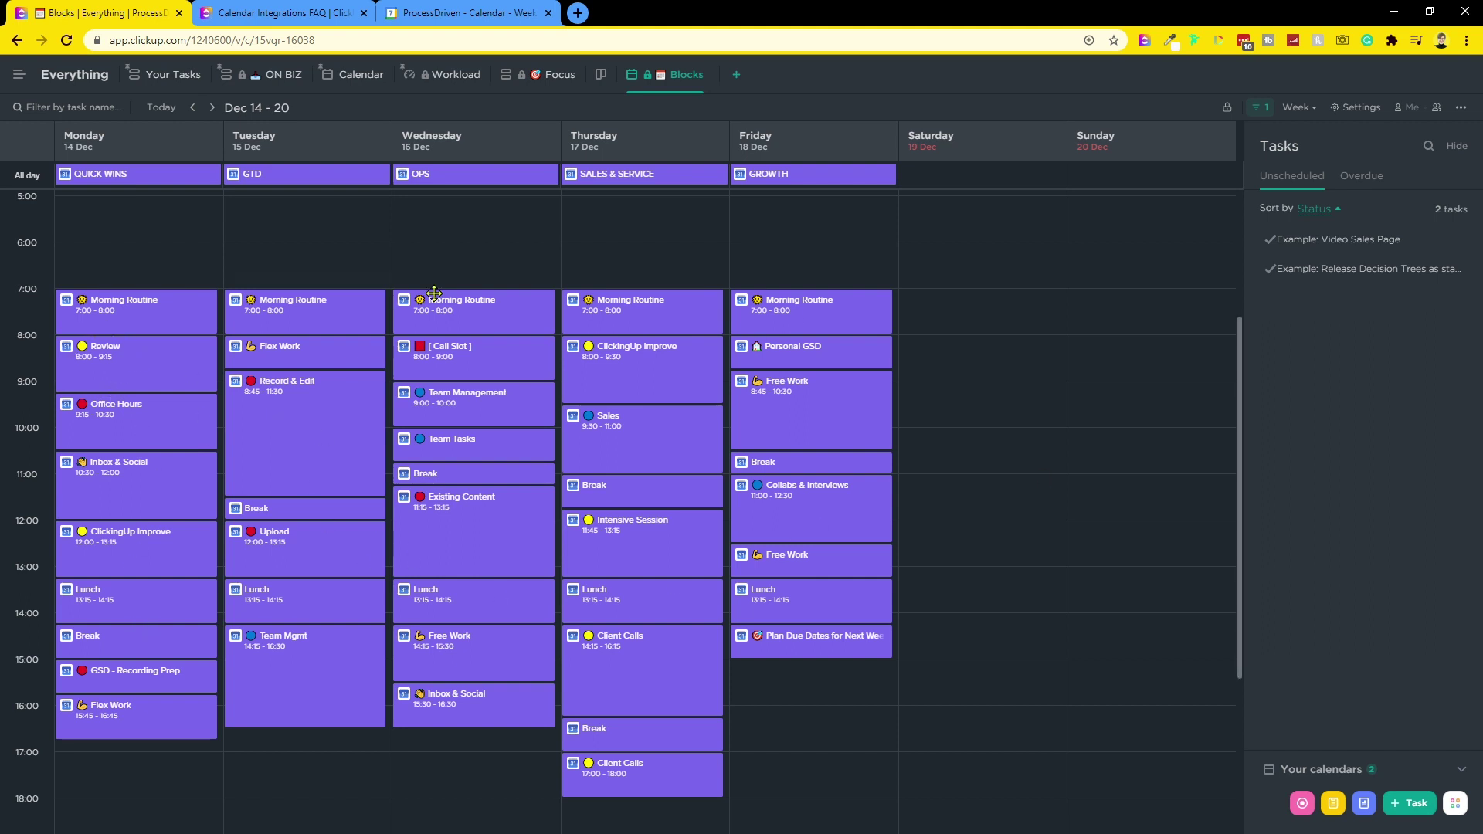
- Dock the sidebar open beside the Dec 14–20 Blocks week, showing the Themes lists and unscheduled tasks
click(21, 78)
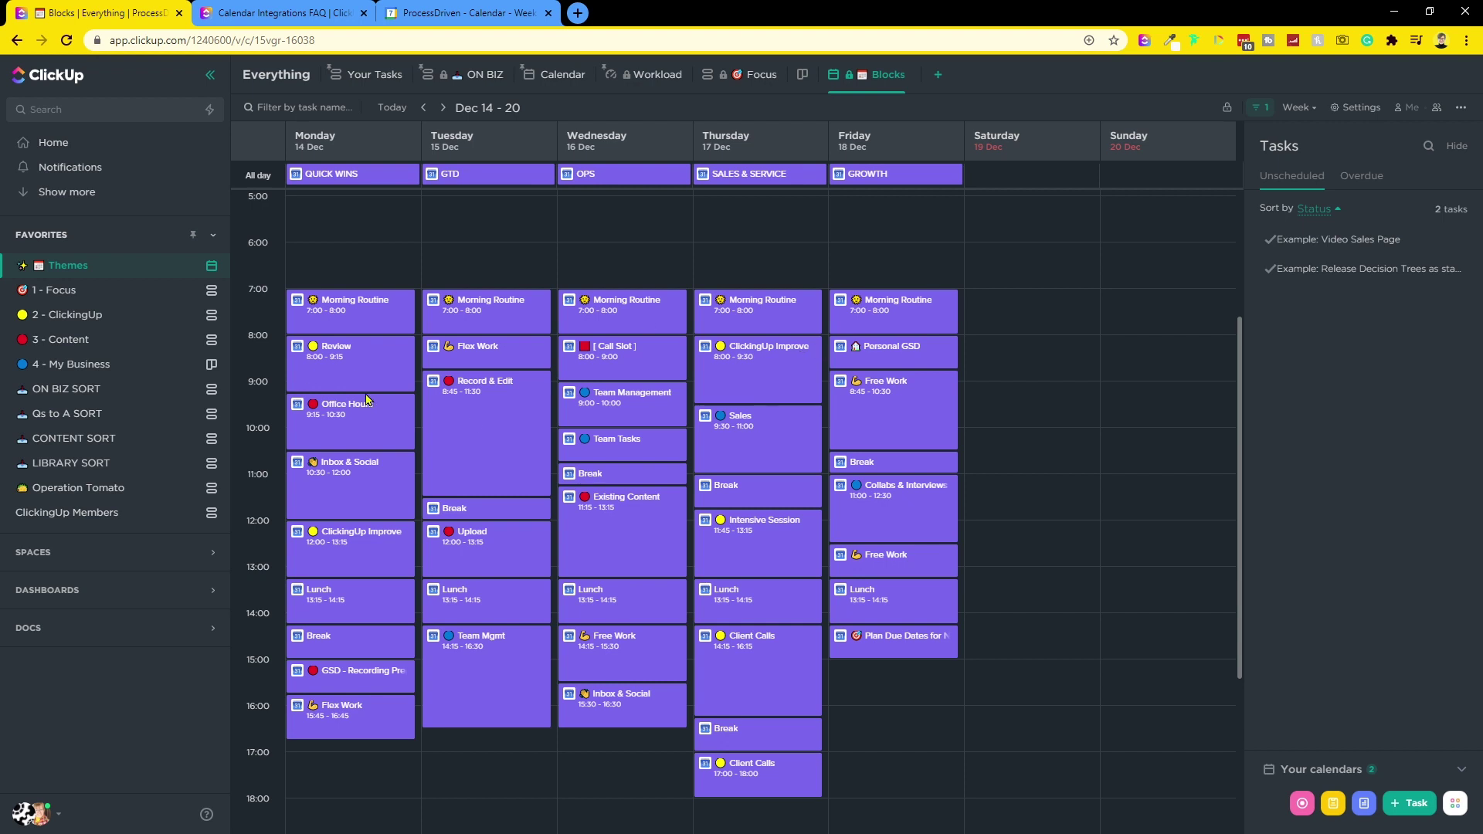
scroll(657, 375, down, 1)
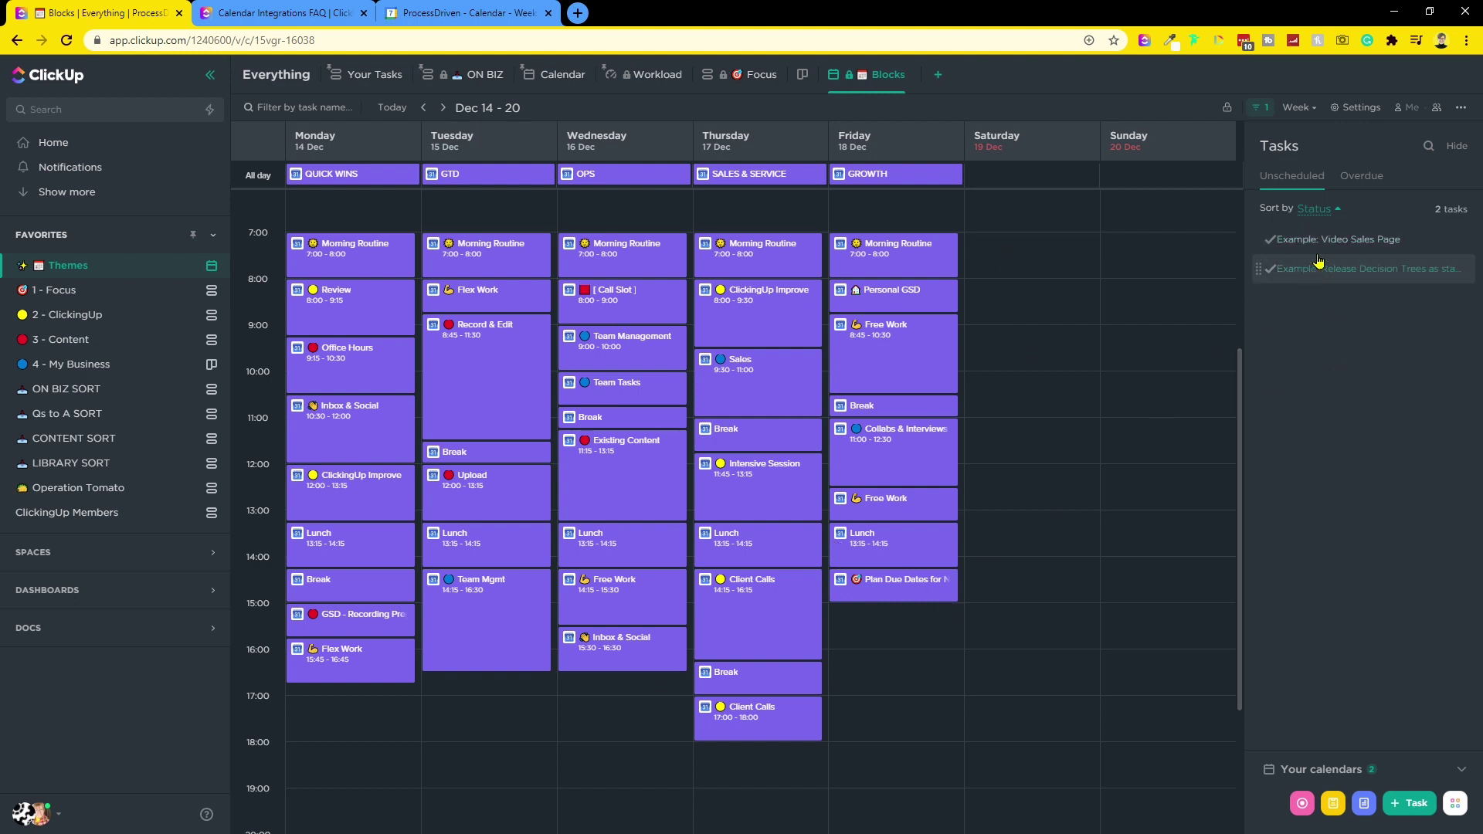
- Drag Example: Video Sales Page to Tuesday 8:45 and Release Decision Trees to Friday 8:45–10:15
drag(1329, 247, 524, 350)
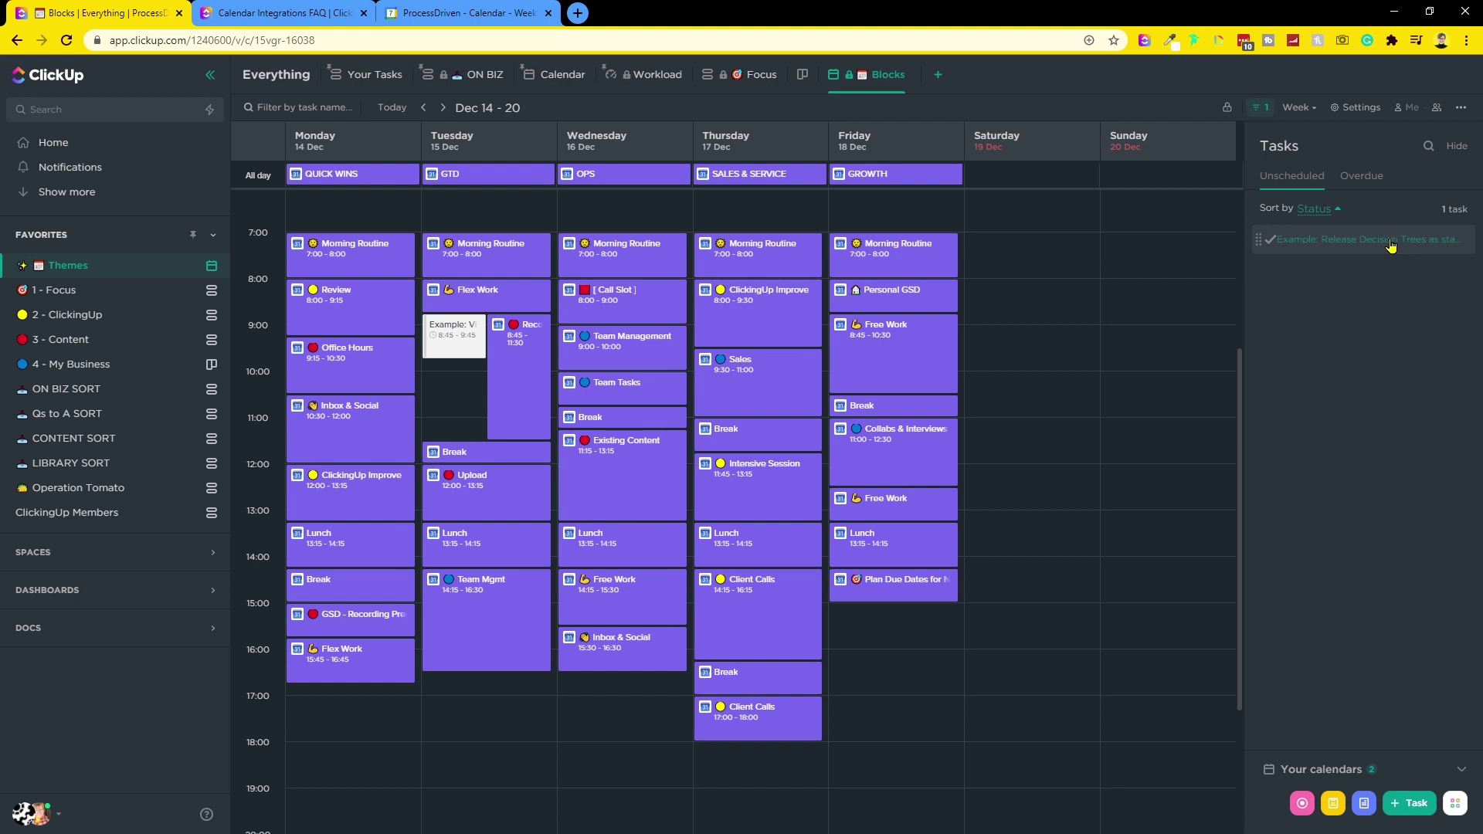
drag(1391, 245, 811, 358)
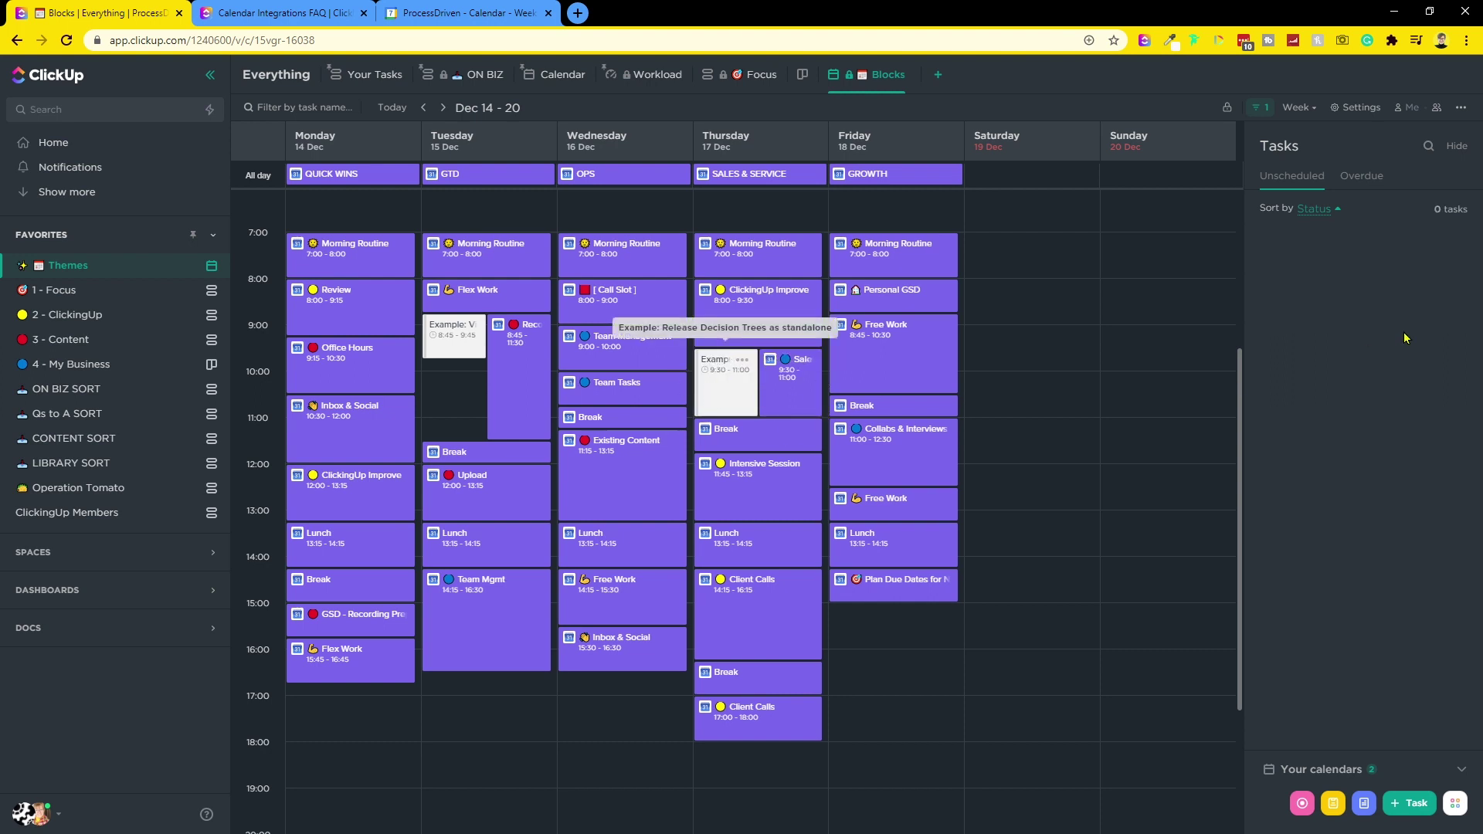
drag(1405, 338, 1393, 301)
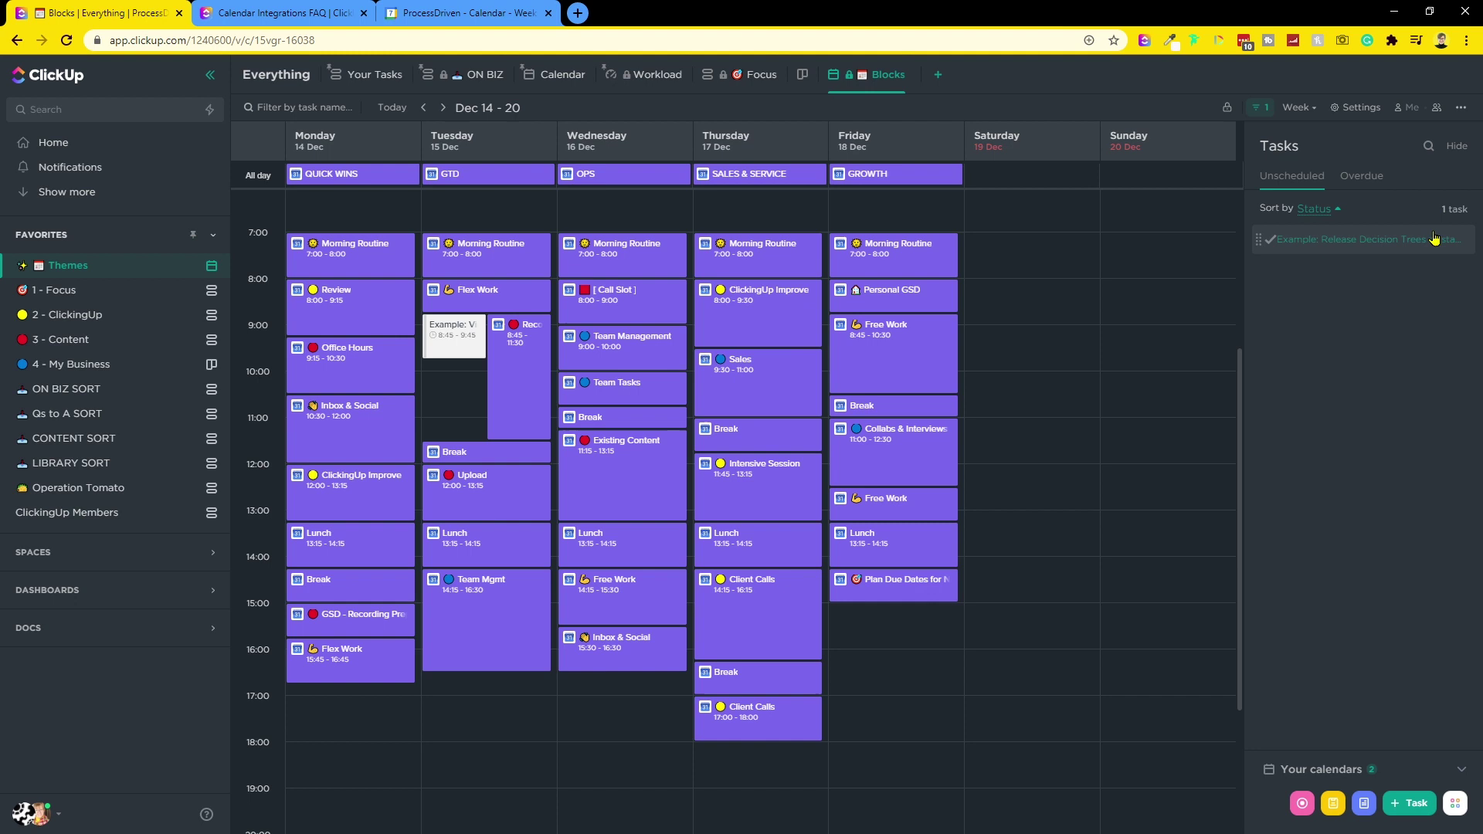
click(1330, 209)
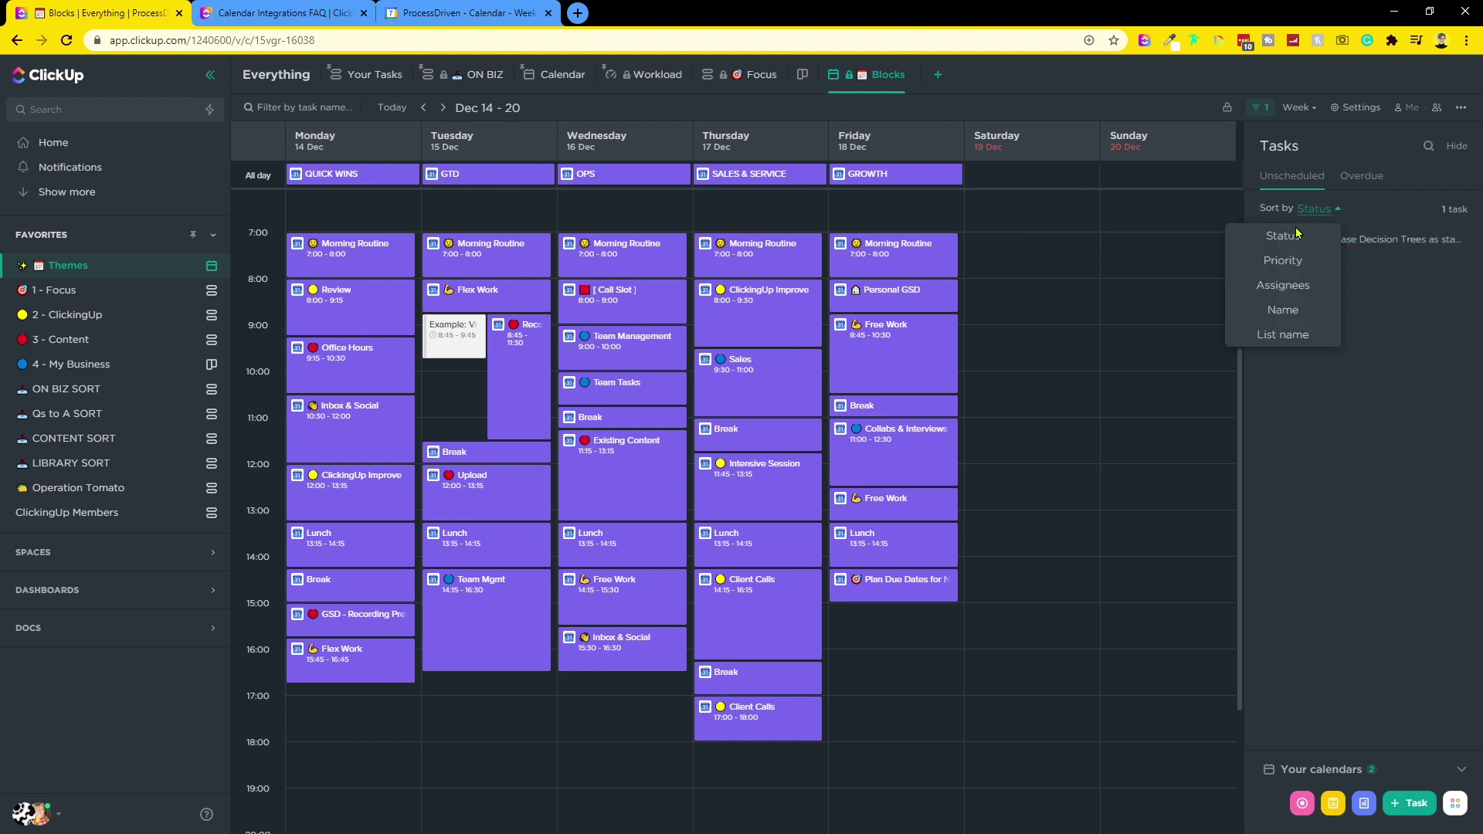
drag(1425, 252, 775, 375)
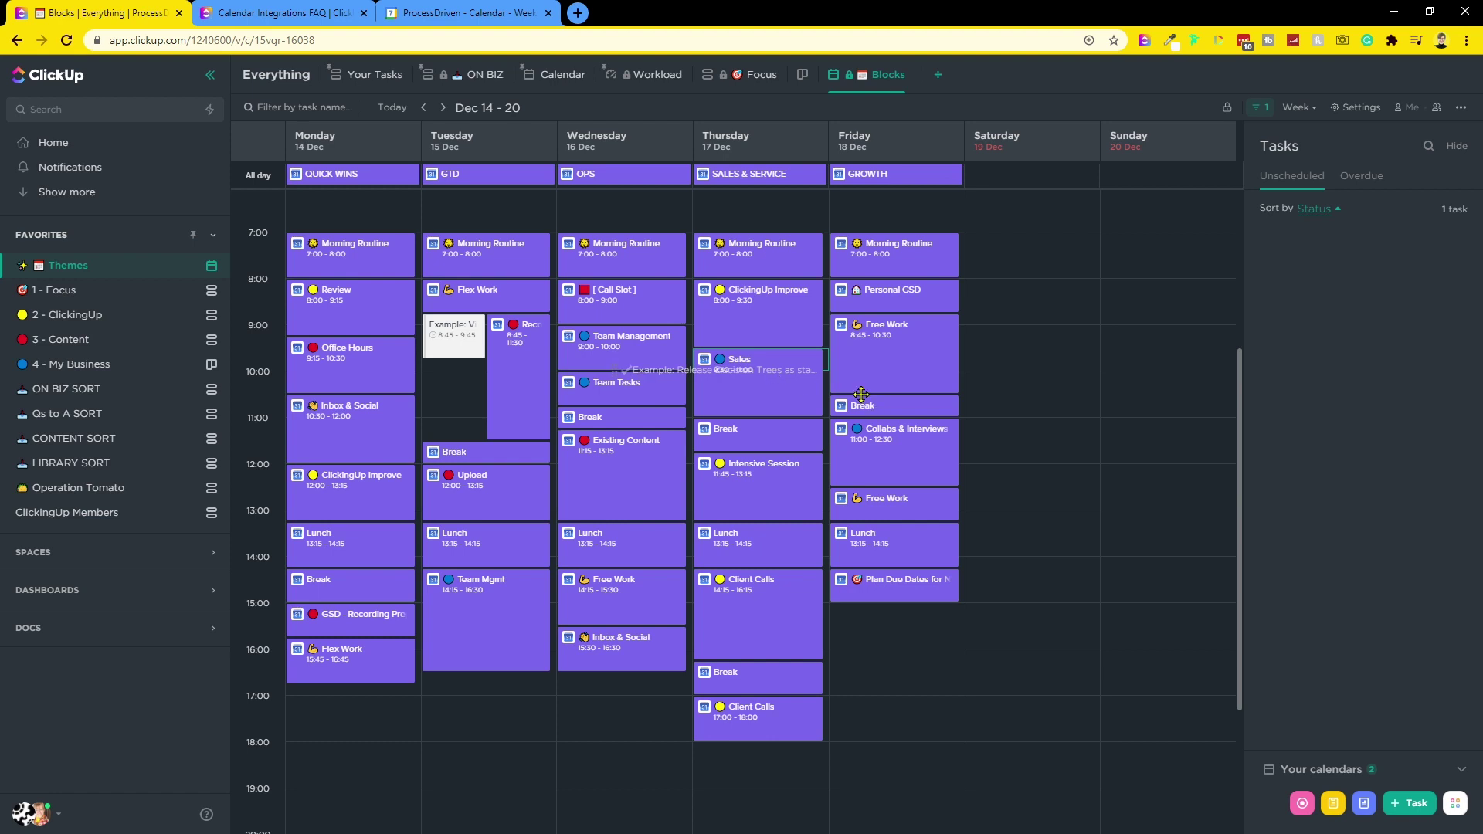
drag(862, 394, 821, 433)
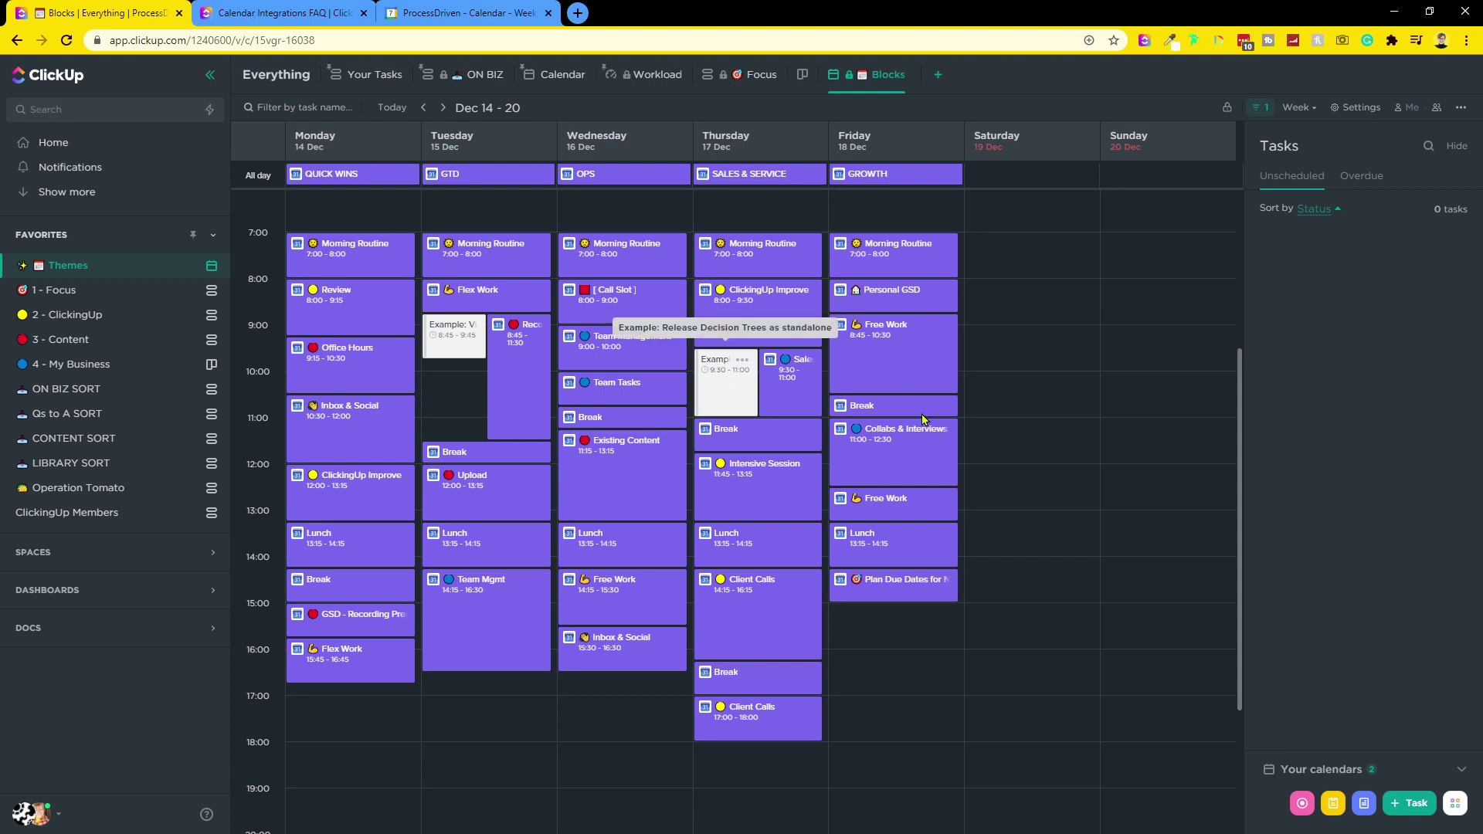
drag(923, 420, 937, 342)
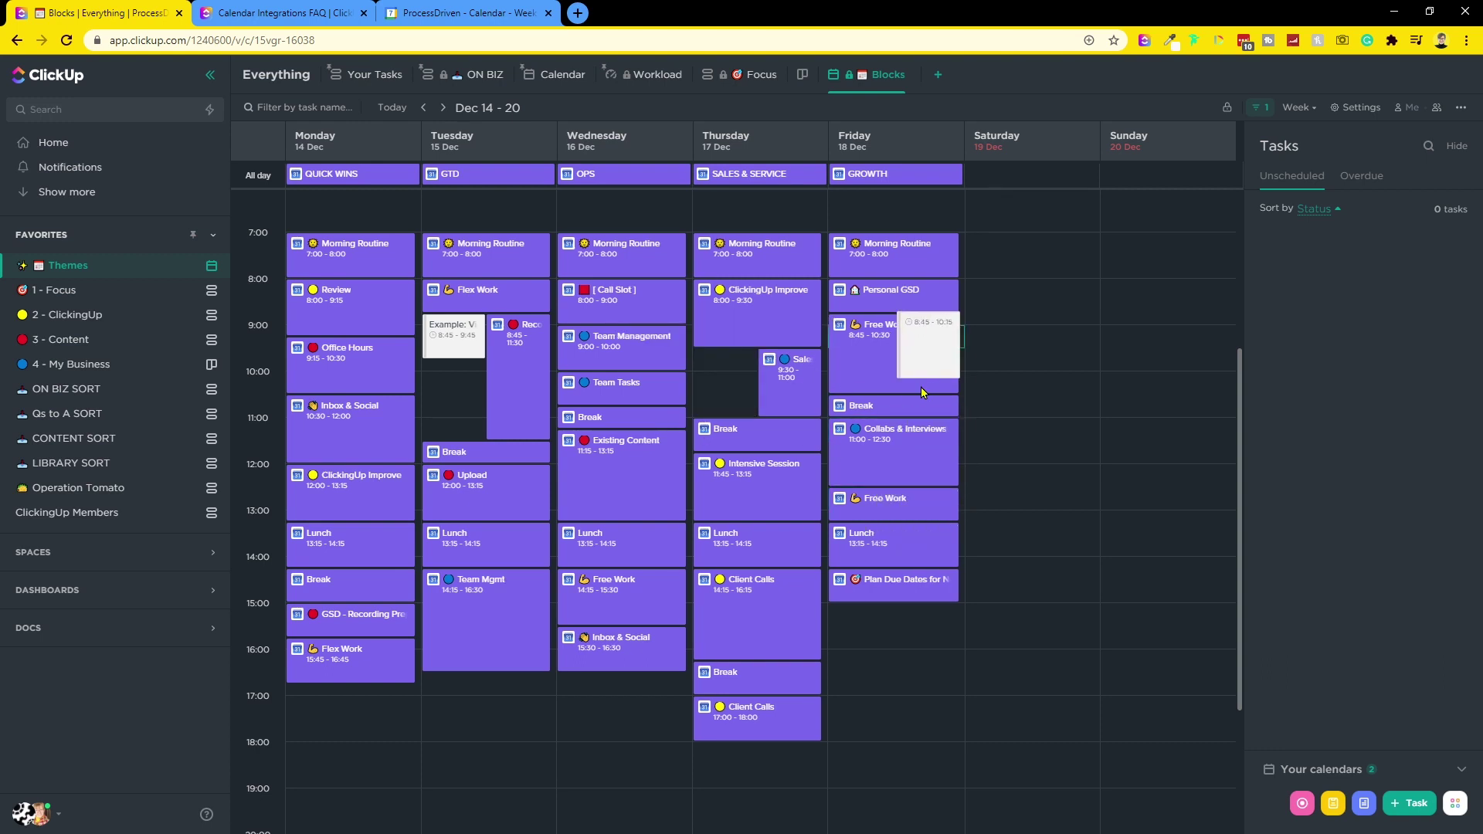
drag(921, 392, 921, 387)
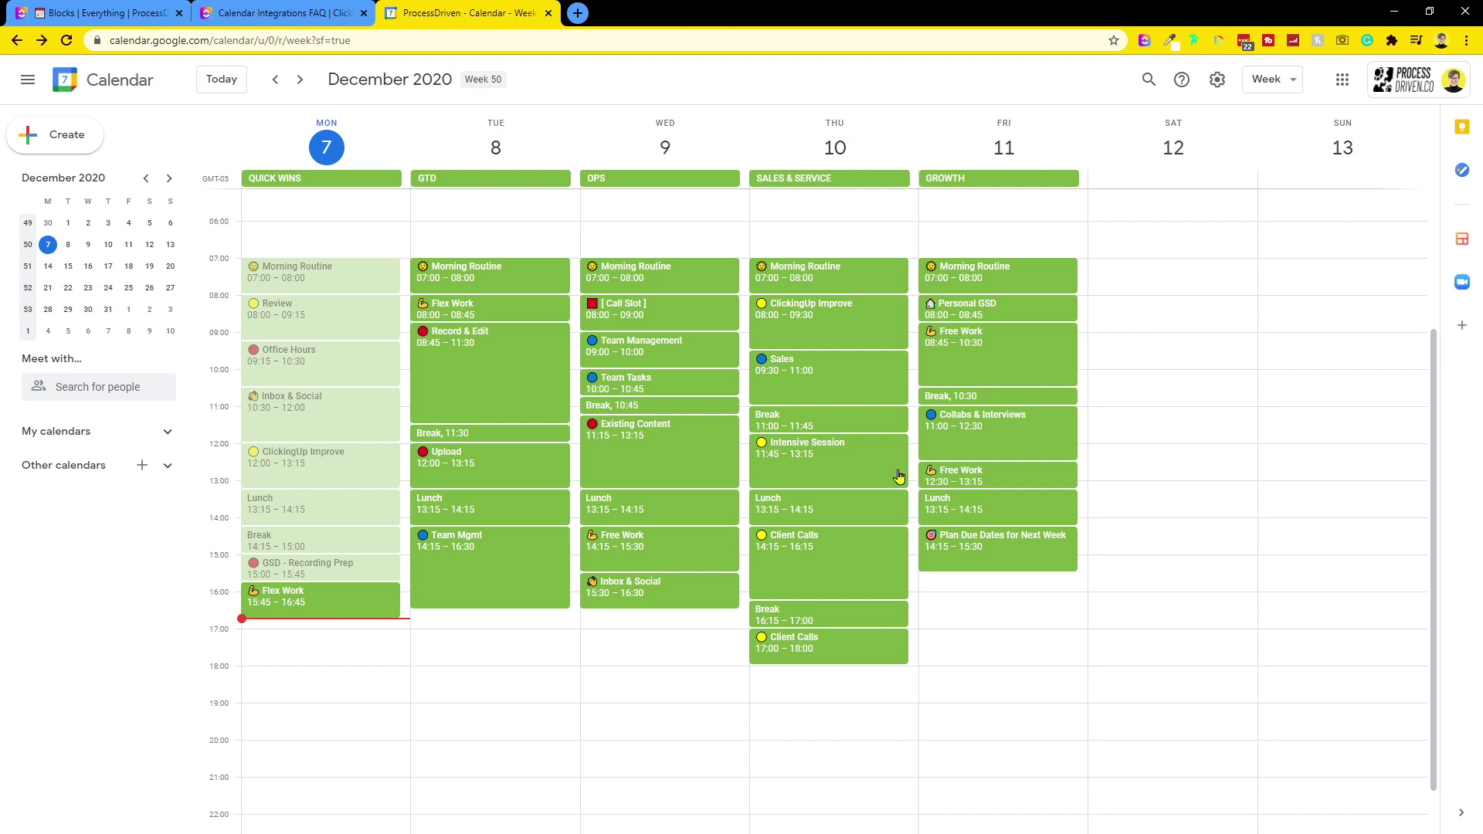
- View the Existing Content event's details in Google Calendar, then go back to ClickUp's Blocks calendar
click(608, 463)
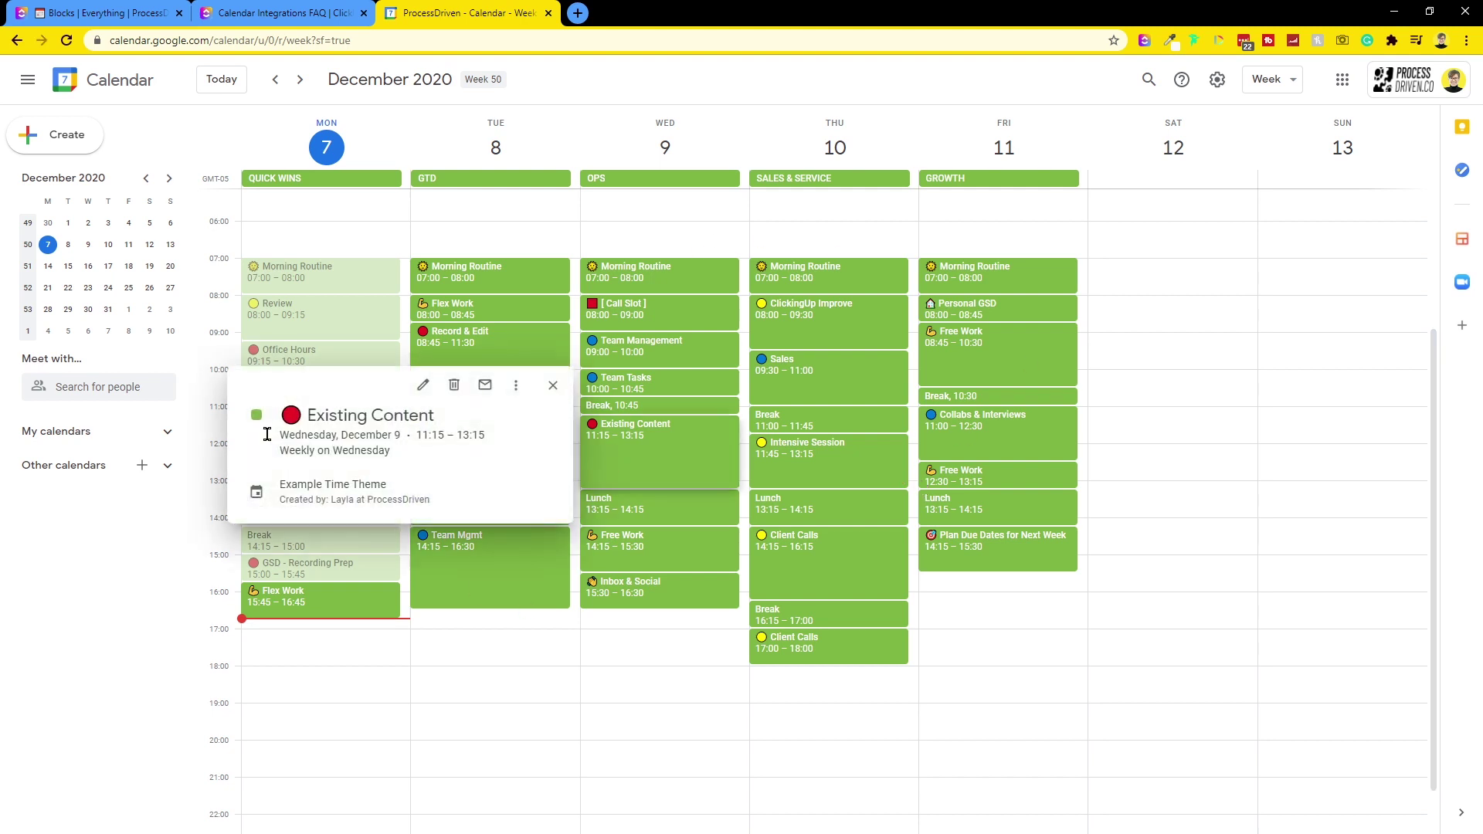
drag(297, 415, 461, 414)
click(561, 663)
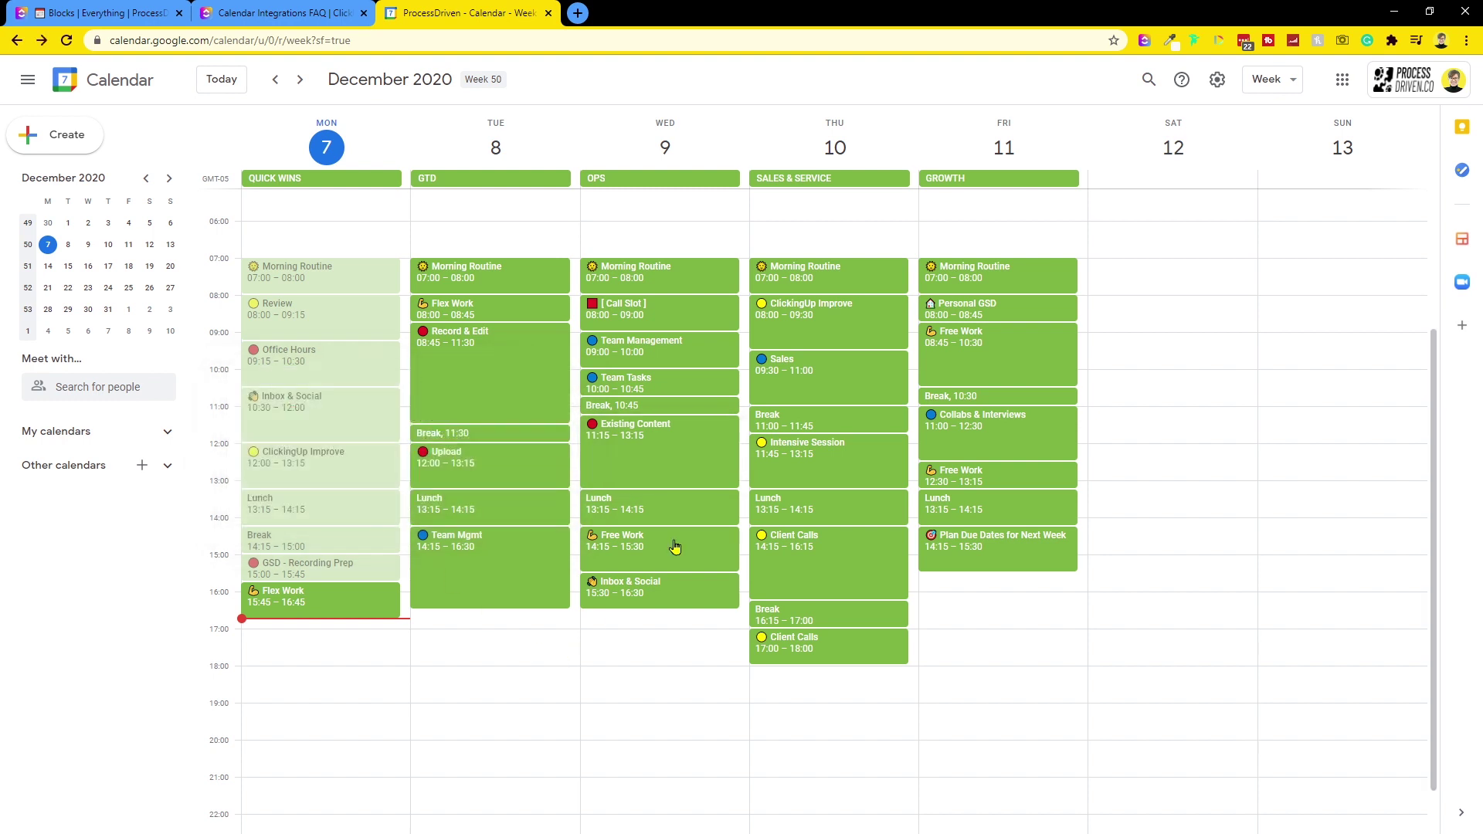
click(100, 12)
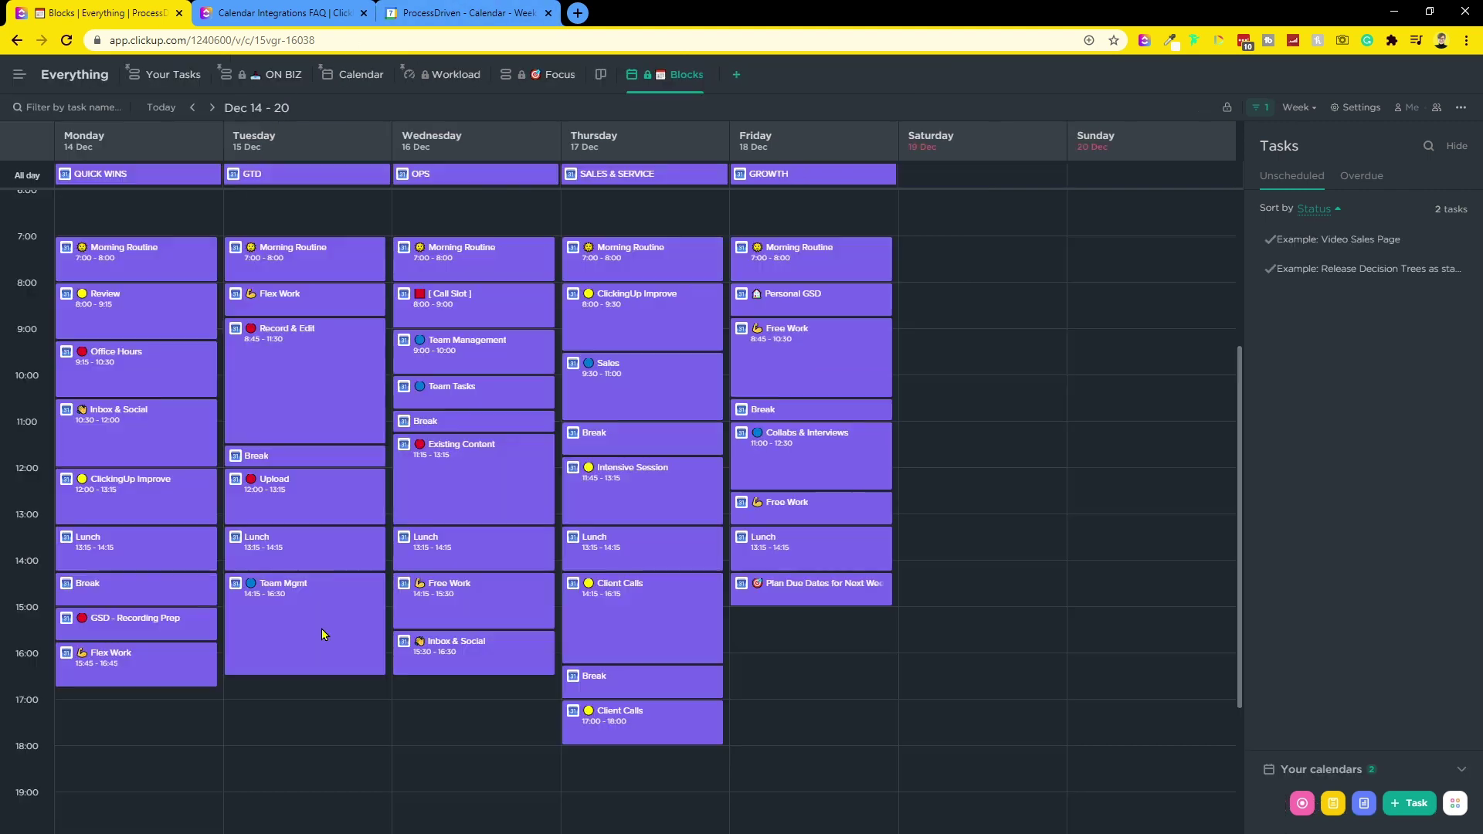
drag(795, 597, 812, 690)
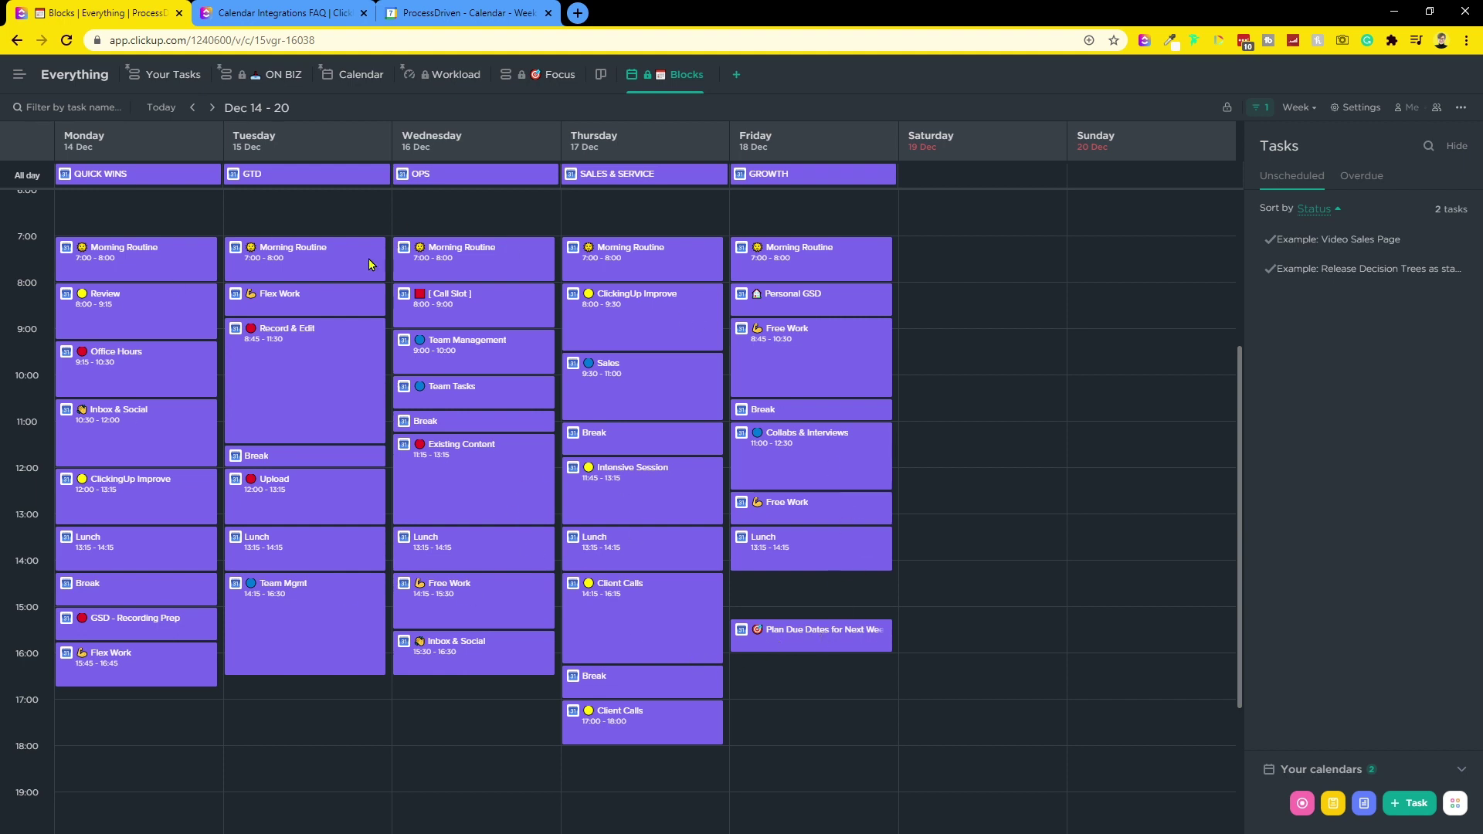
drag(805, 637, 824, 610)
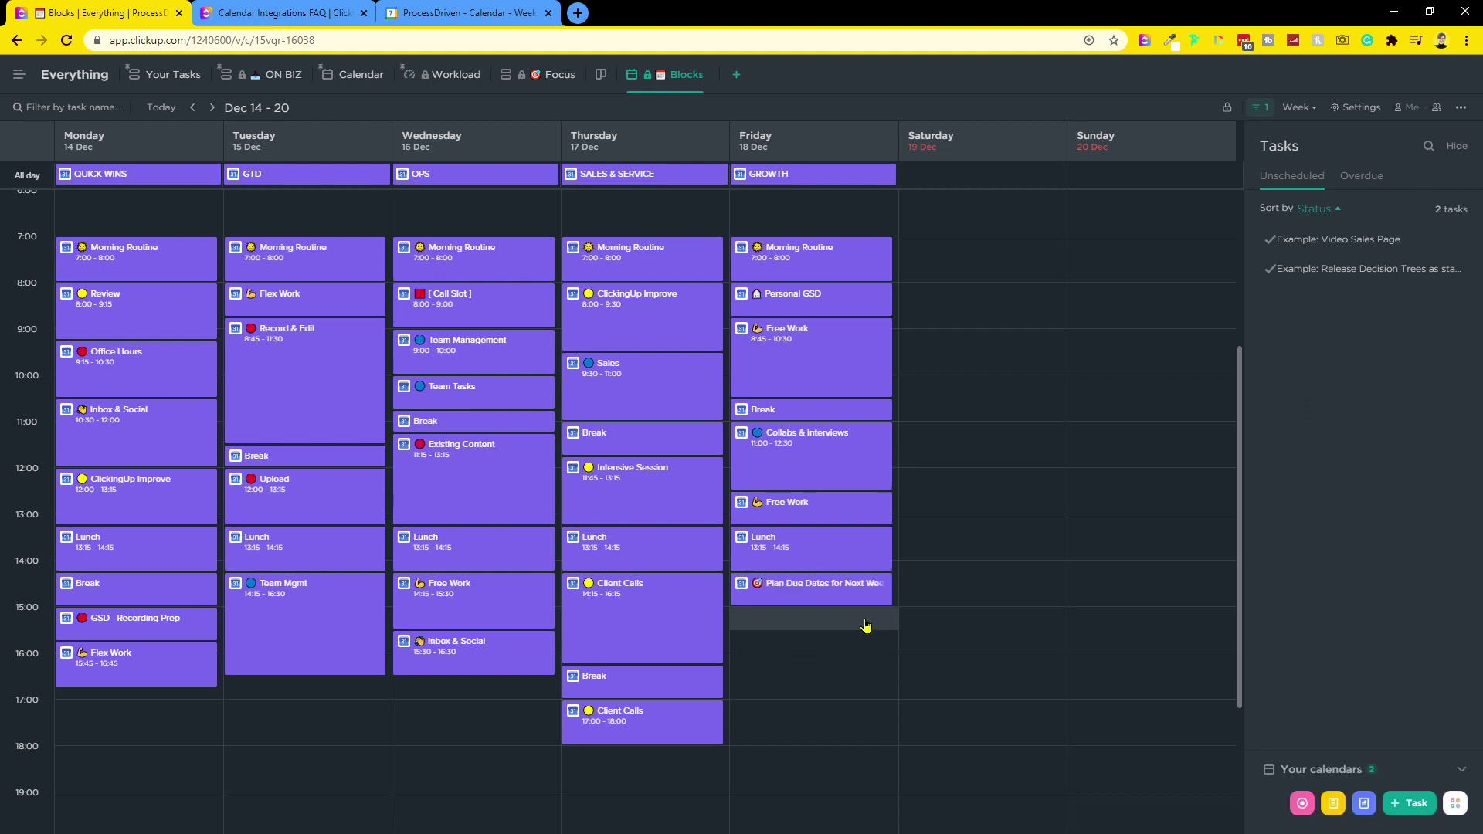